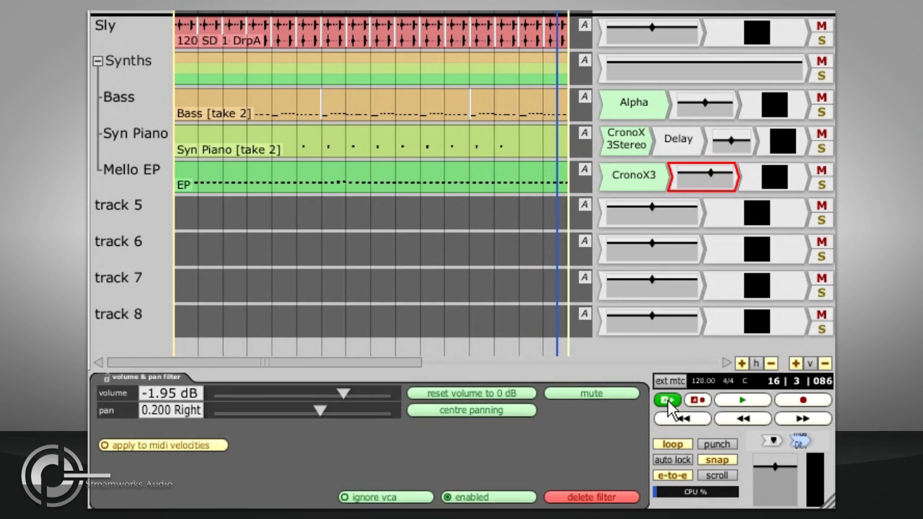
- Play back the end of the arrangement to hear the Mello EP volume automation, and stop playback
left_click(471, 210)
key("space")
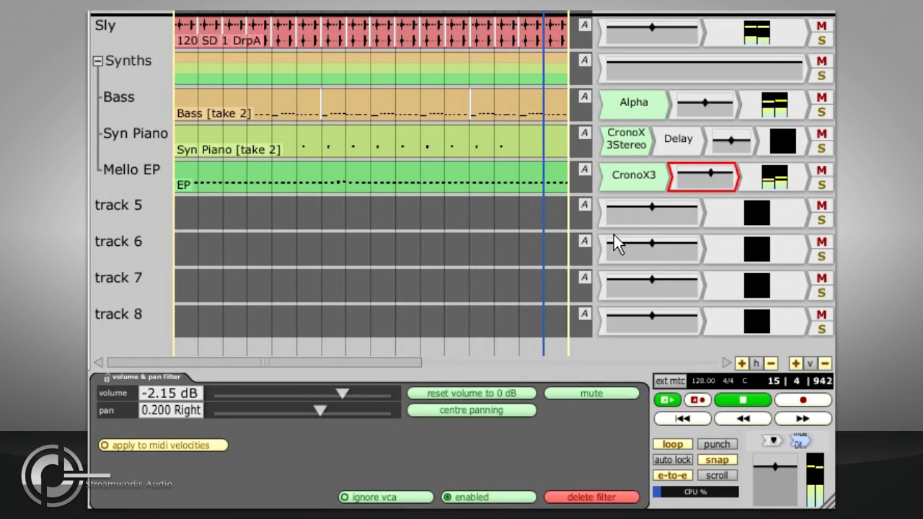
key("space")
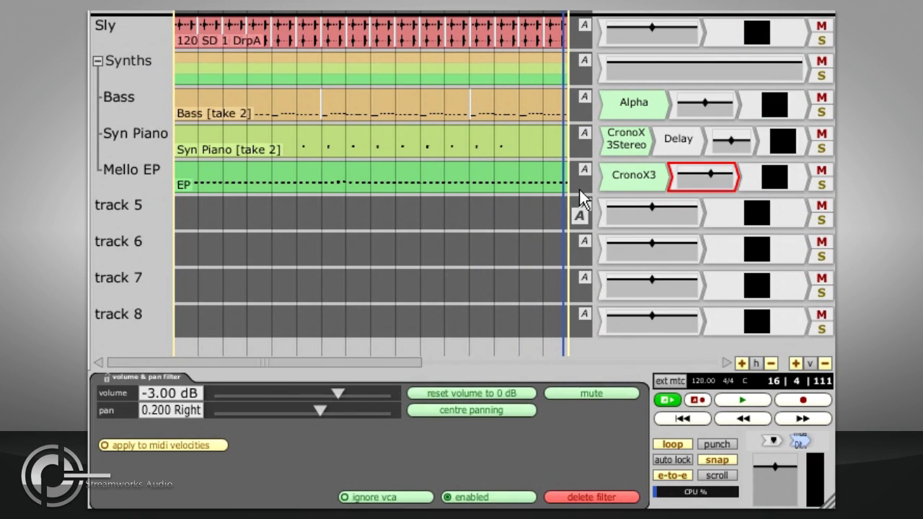
- Show the Mello EP volume automation curve on its own track and make the track much taller
left_click(696, 180)
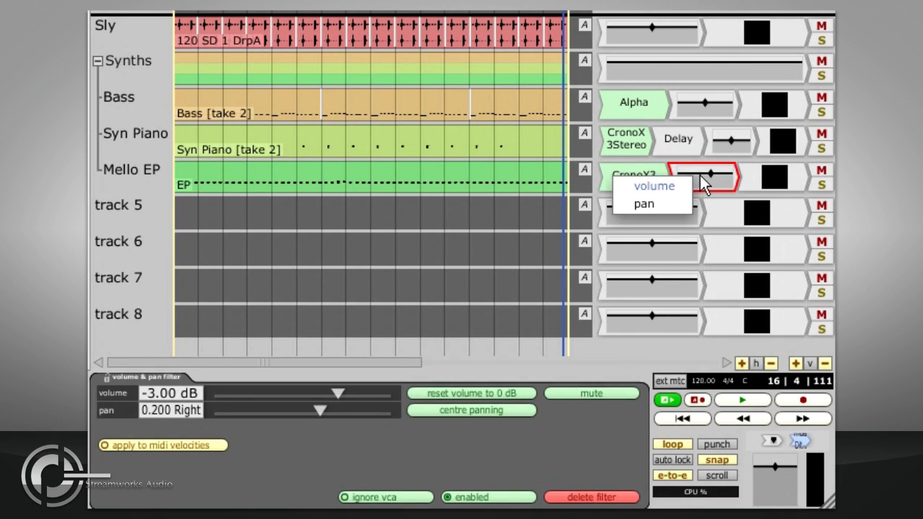
left_click(654, 186)
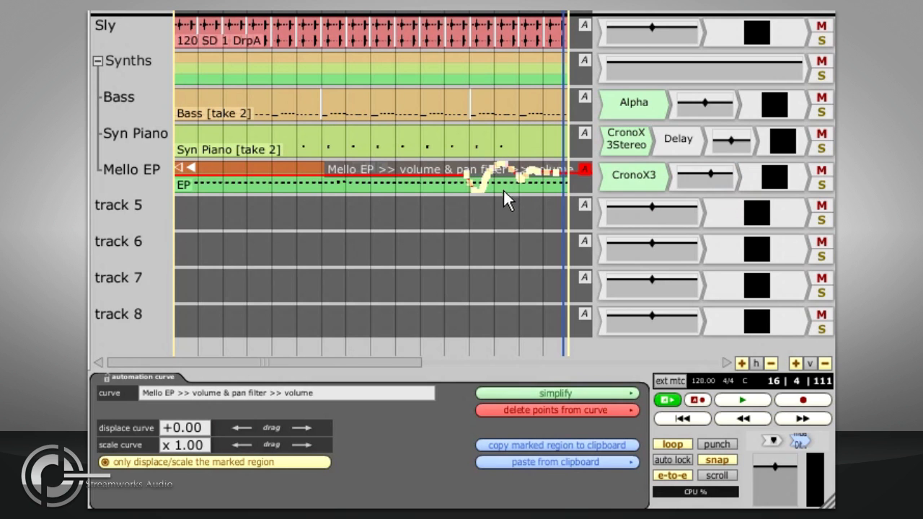
left_click_drag(503, 196, 503, 292)
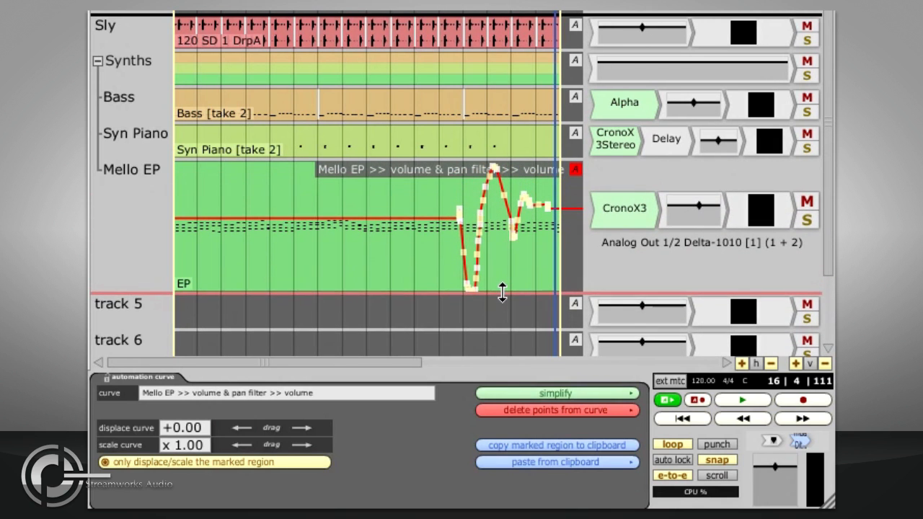
scroll(530, 257, "up", 4)
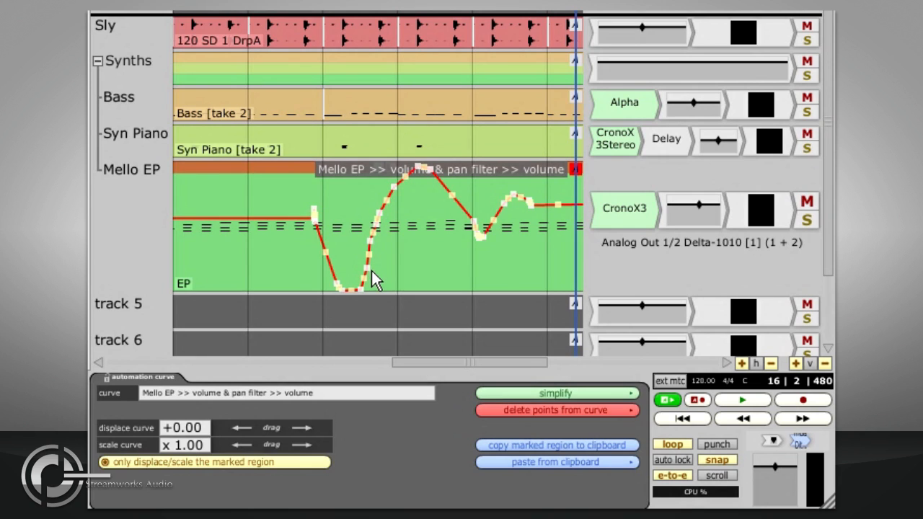
left_click(577, 170)
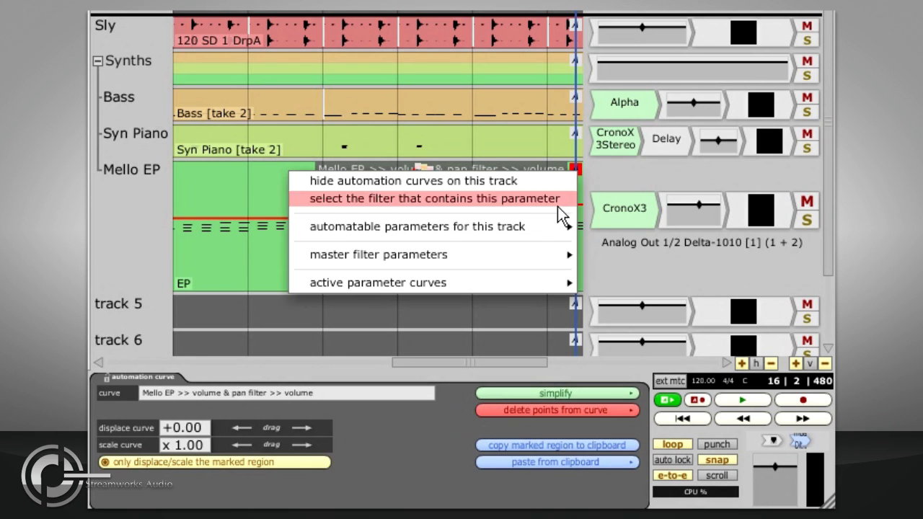
mouse_move(552, 232)
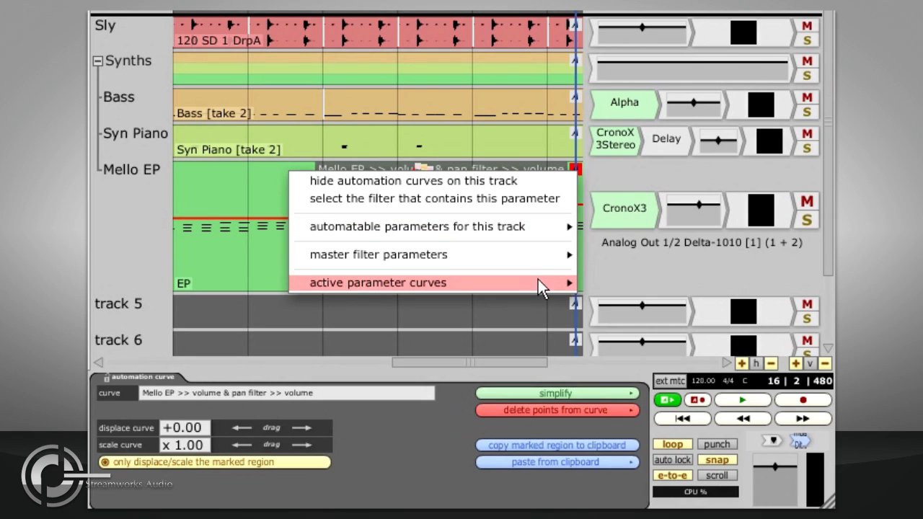
mouse_move(539, 285)
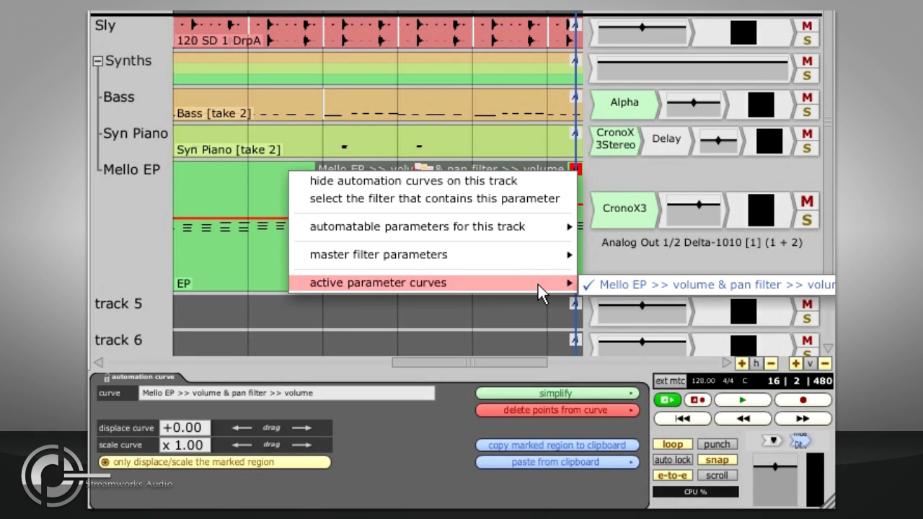
left_click(528, 303)
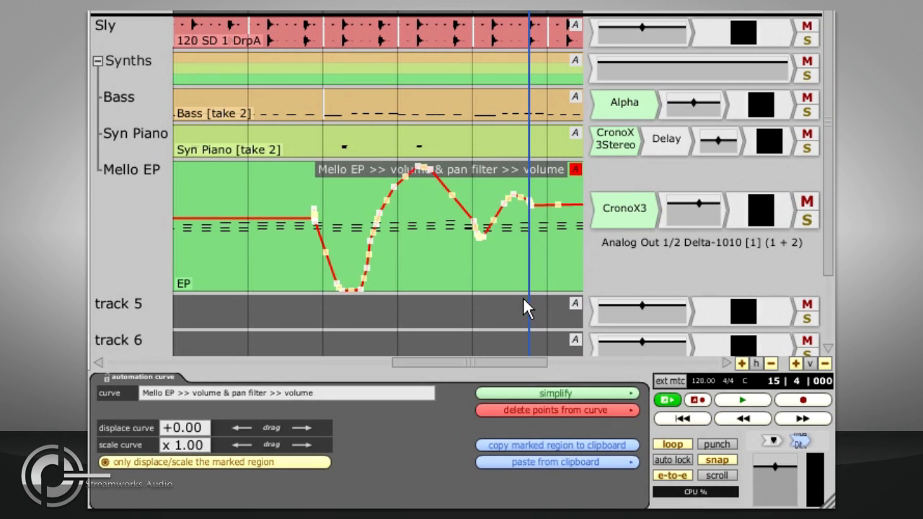
- Show the Mello EP volume automation curve on a taller track 5 and its pan curve on track 6
key("F6")
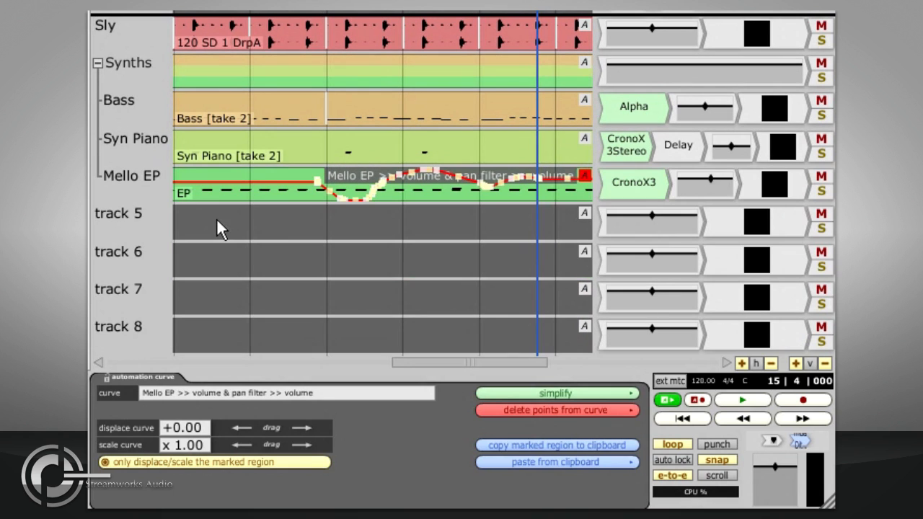
left_click(681, 194)
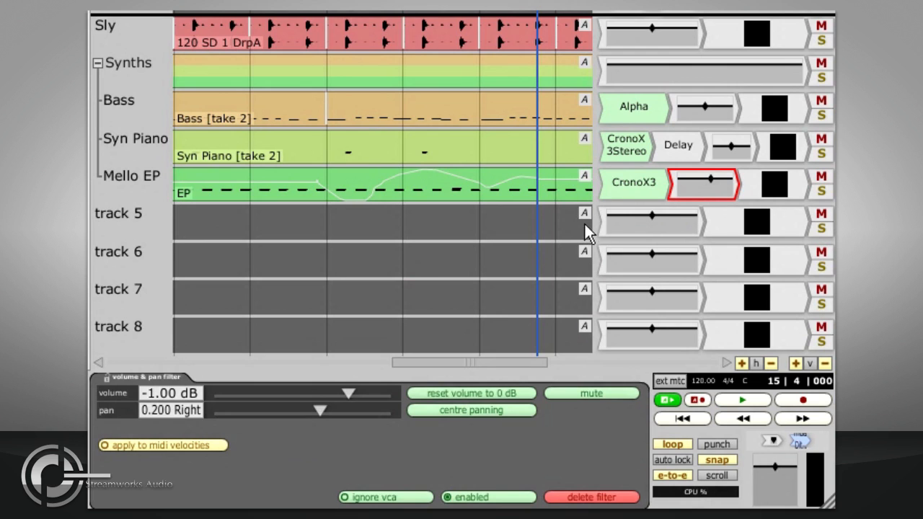
left_click_drag(585, 214, 678, 189)
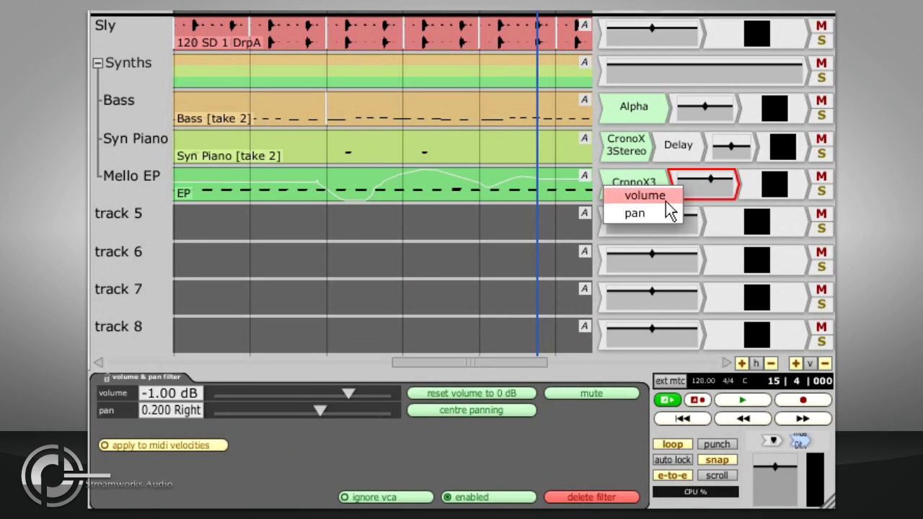
left_click(666, 201)
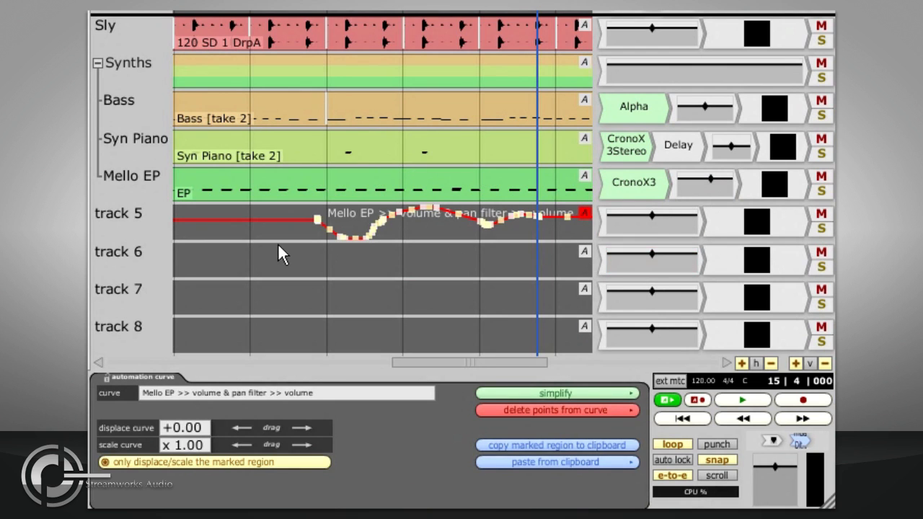
left_click_drag(278, 243, 275, 270)
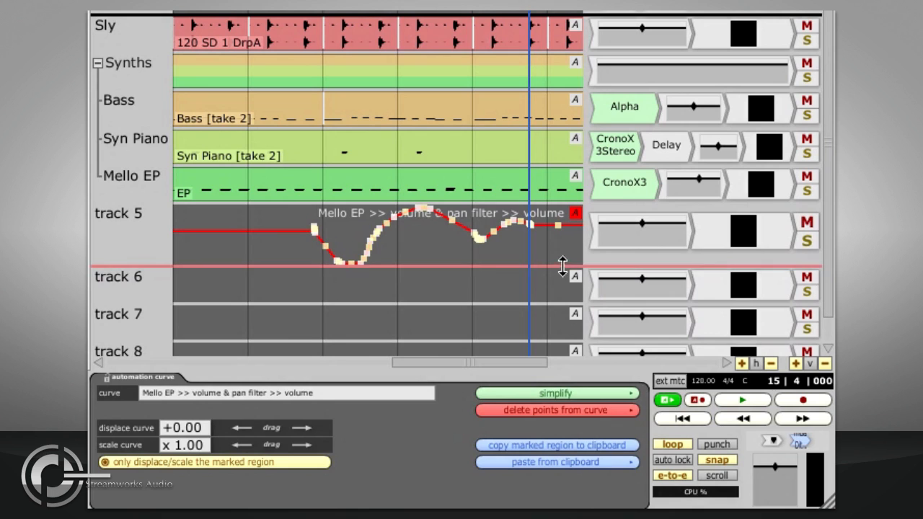
left_click(668, 181)
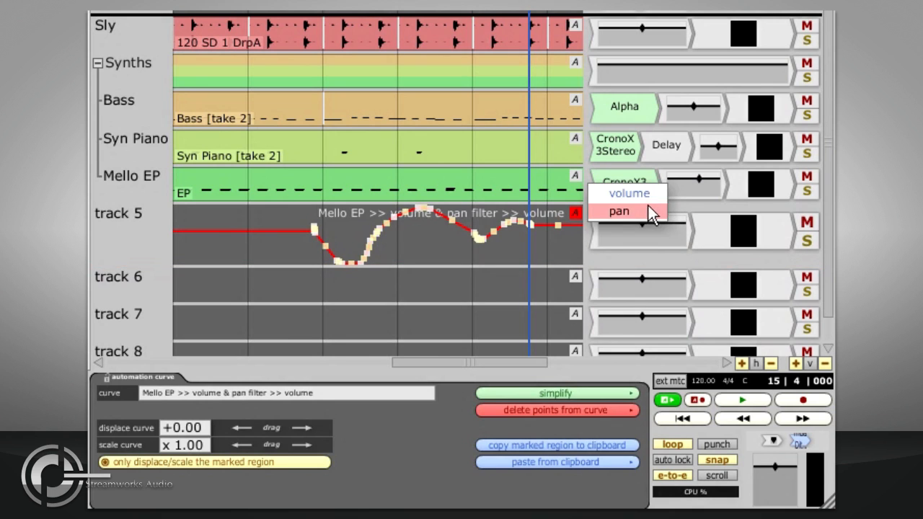
left_click(654, 204)
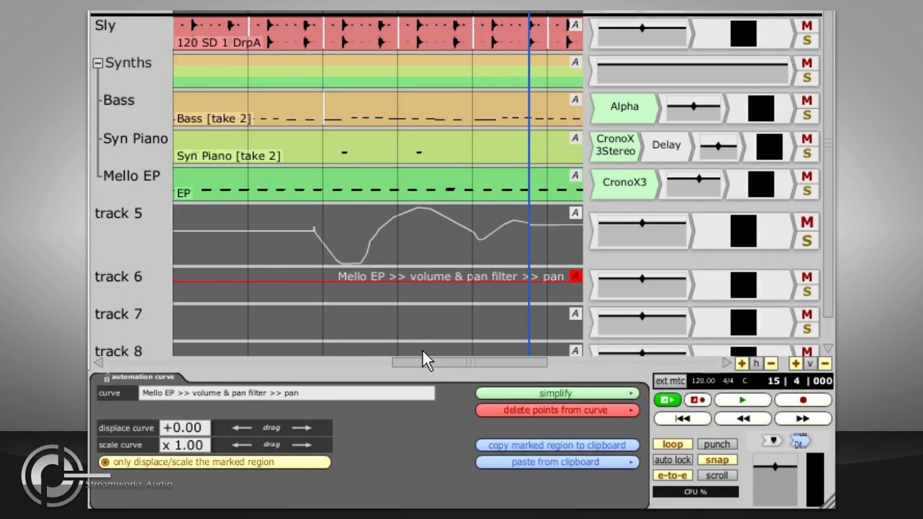
- Delete the volume and pan filters and the level meters from tracks 6 and 5
left_click(657, 277)
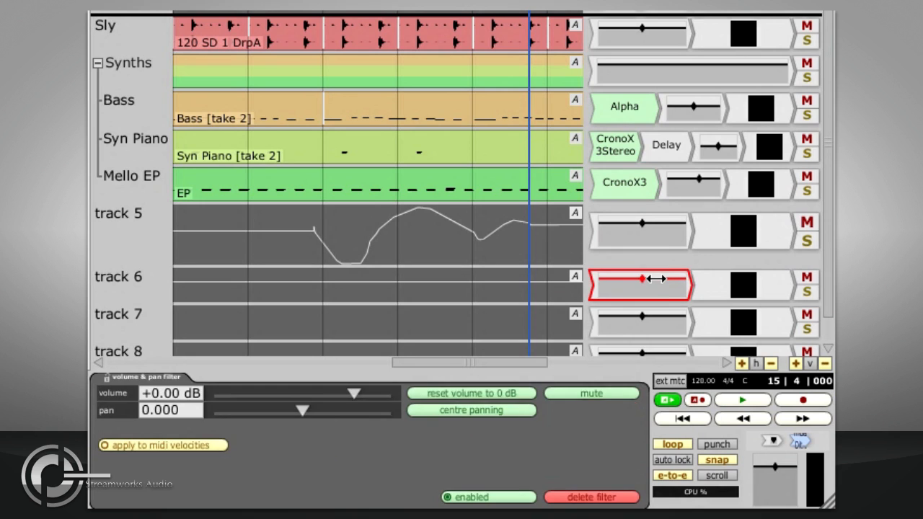
key("Delete")
left_click(670, 292)
key("Delete")
left_click(651, 233)
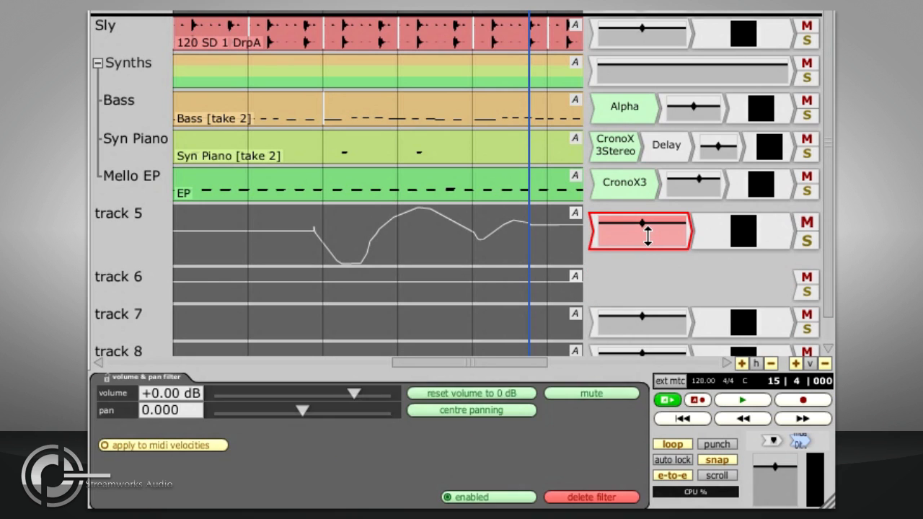
key("Delete")
left_click(659, 242)
key("Delete")
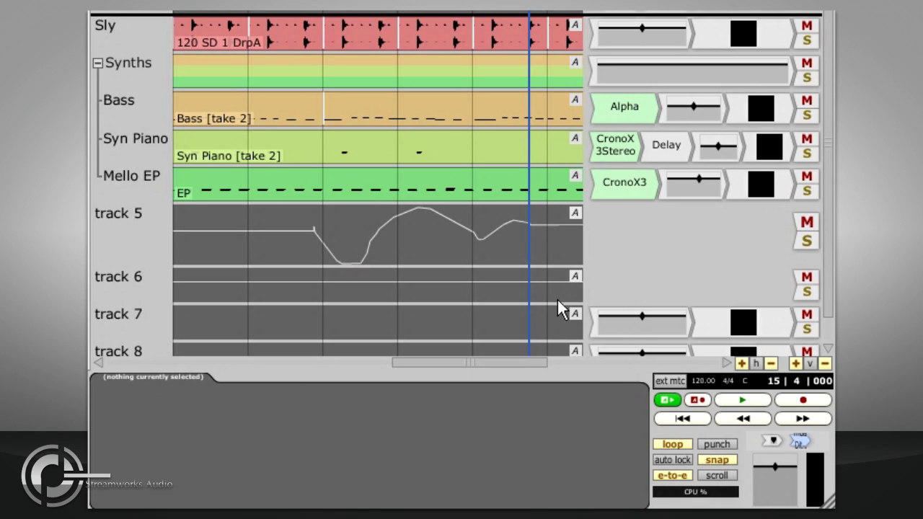
- Make tracks 6 and 5 taller, and simplify the volume curve on track 5 in the marked region with the strong setting
left_click_drag(556, 302, 556, 351)
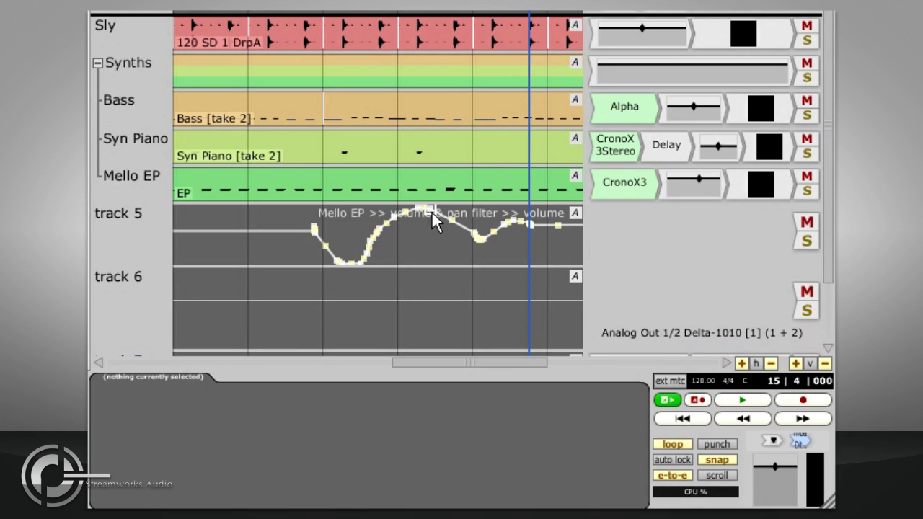
left_click_drag(424, 265, 417, 330)
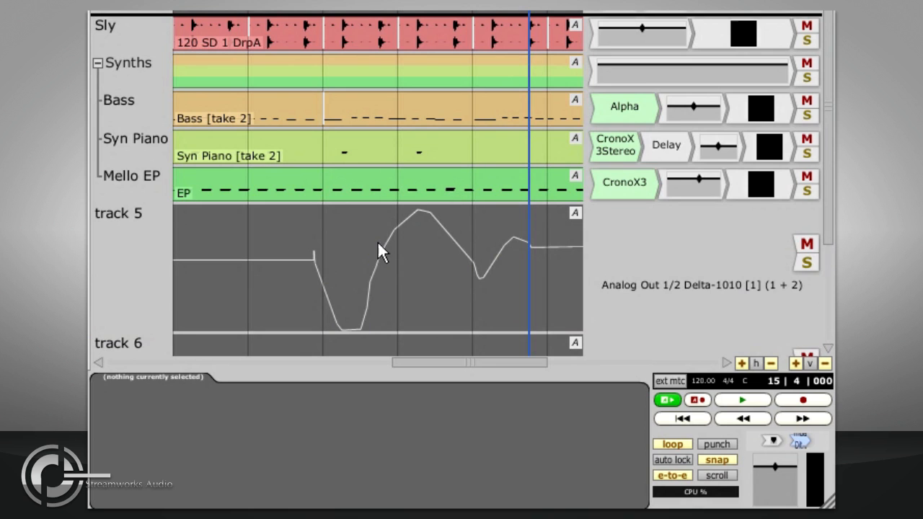
left_click(290, 261)
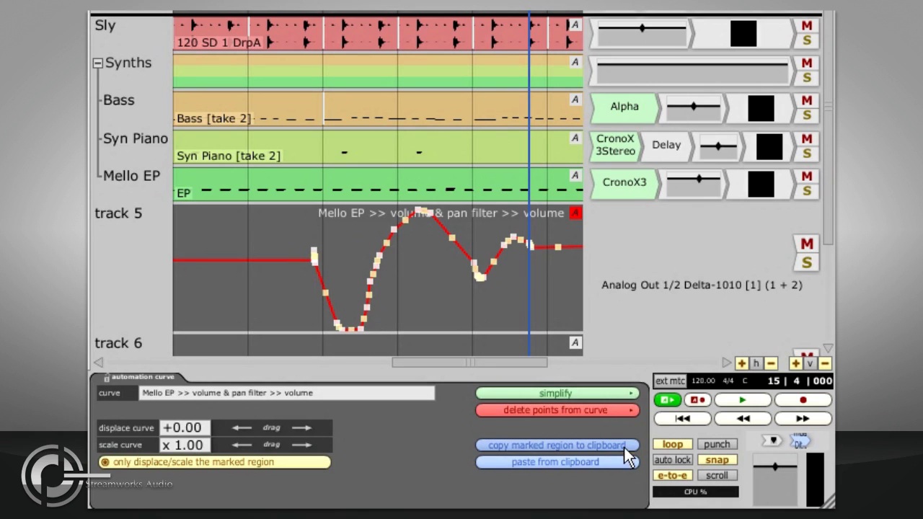
left_click(602, 393)
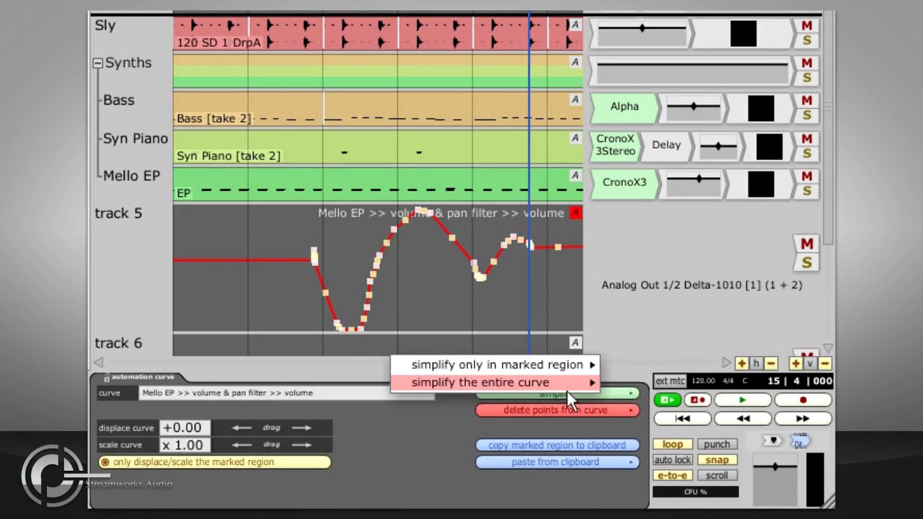
mouse_move(563, 383)
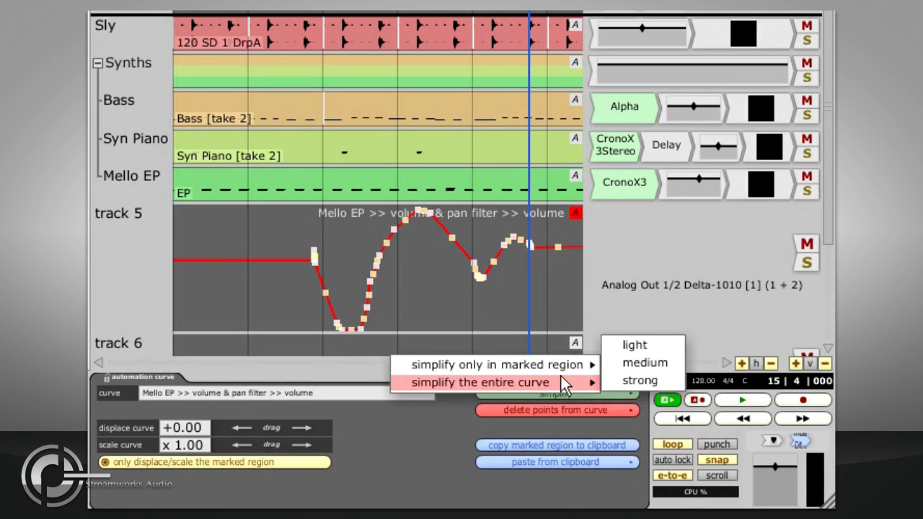
mouse_move(559, 362)
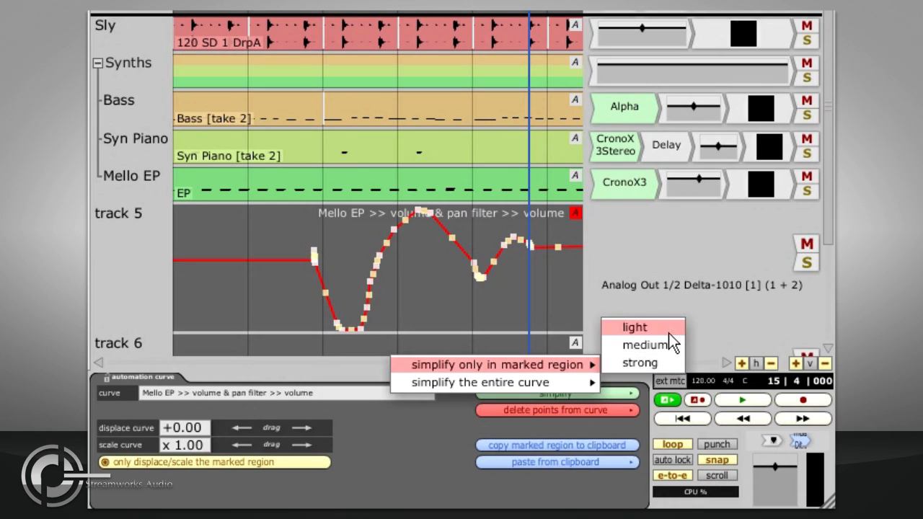
left_click(666, 360)
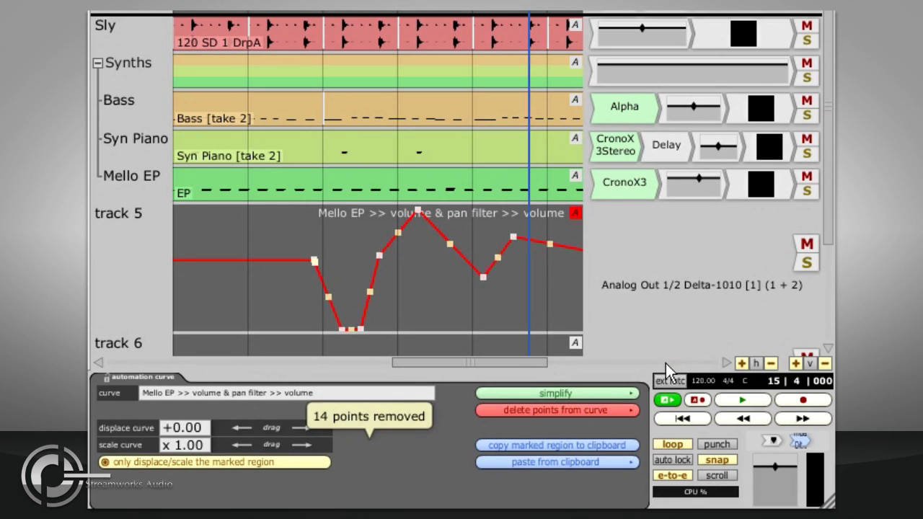
- Mark the region from bar 13 to bar 14 and delete the volume curve's points within it, closing the gap
left_click(566, 410)
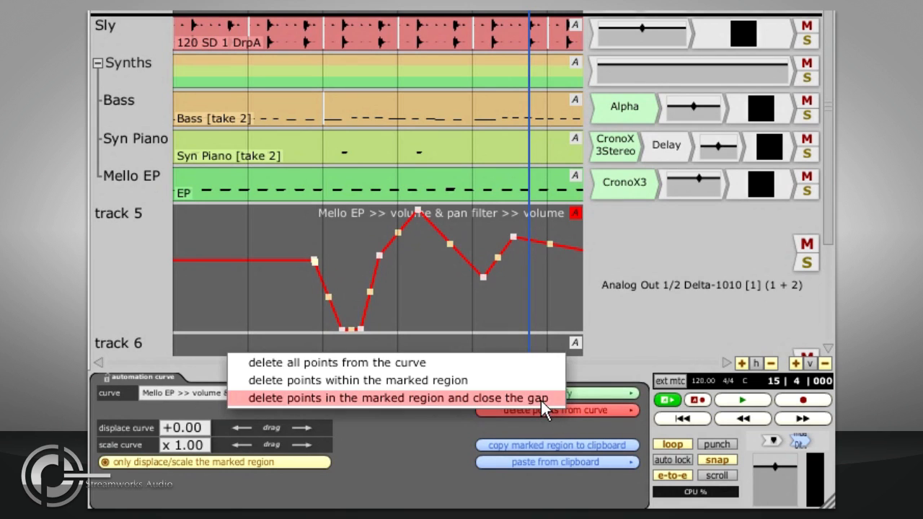
left_click(541, 420)
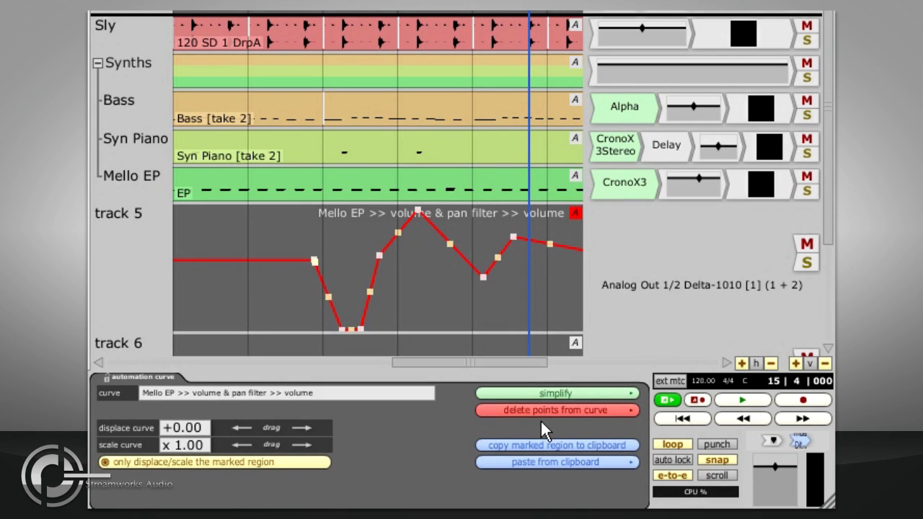
left_click(324, 319)
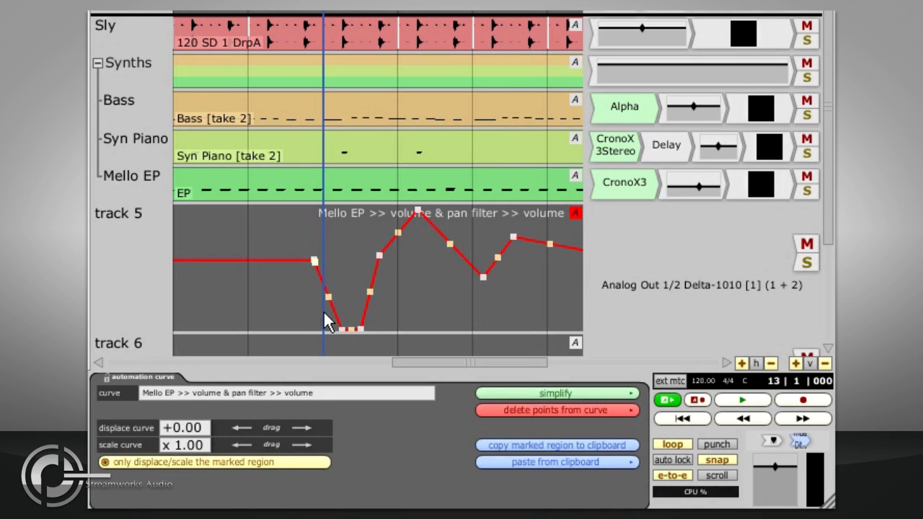
left_click(393, 314)
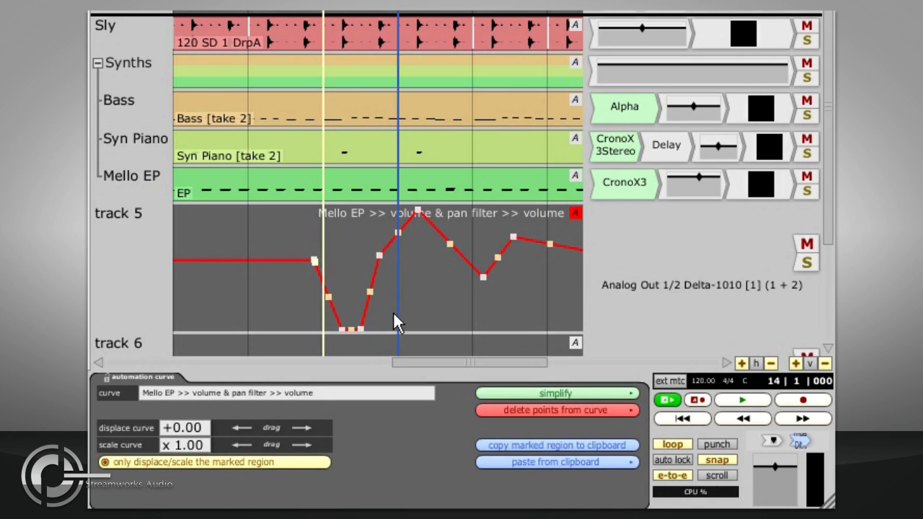
left_click(494, 410)
left_click(472, 396)
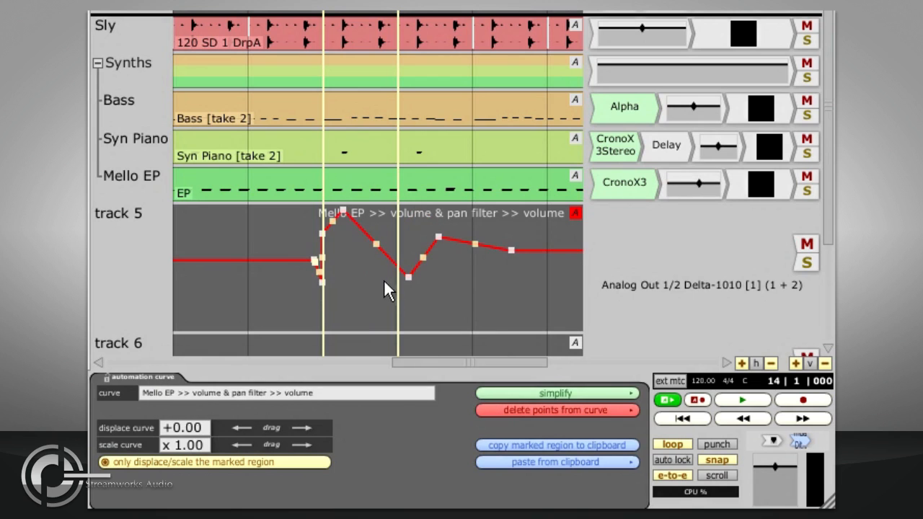
- Delete all points from the volume curve on track 5 and list the automatable parameters of Mello EP's volume and pan filter
left_click(491, 408)
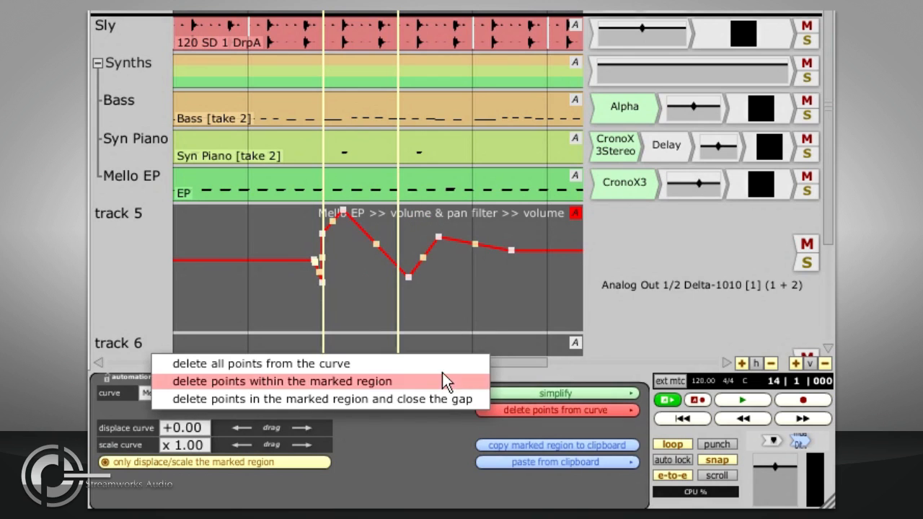
left_click(443, 381)
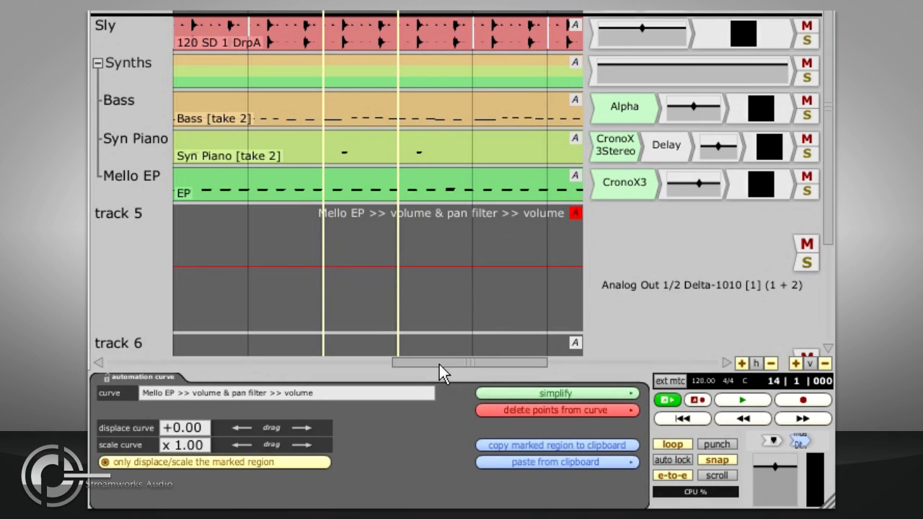
right_click(683, 185)
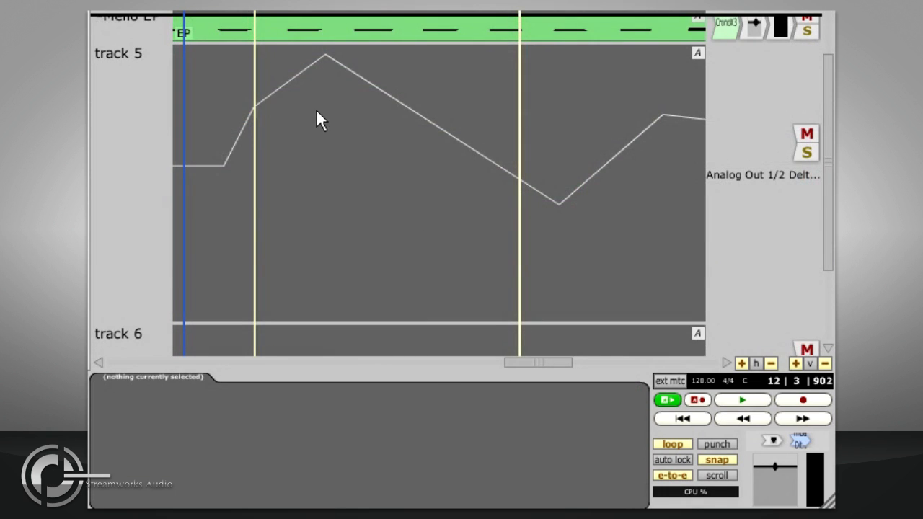
- Delete the highest point of the volume curve on track 5 and shift the long falling segment slightly upward
left_click_drag(328, 57, 337, 80)
key("Delete")
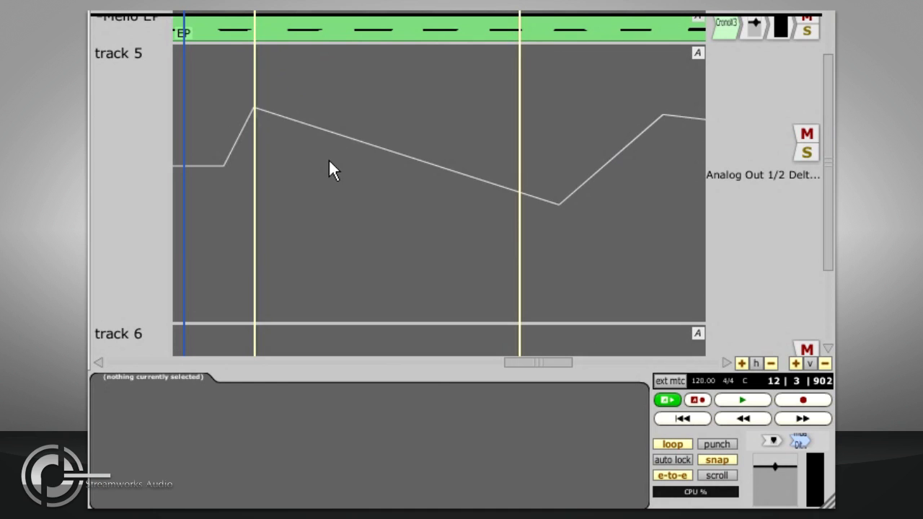
mouse_move(346, 136)
left_mouse_down()
mouse_move(345, 99)
mouse_move(346, 233)
mouse_move(345, 130)
left_mouse_up()
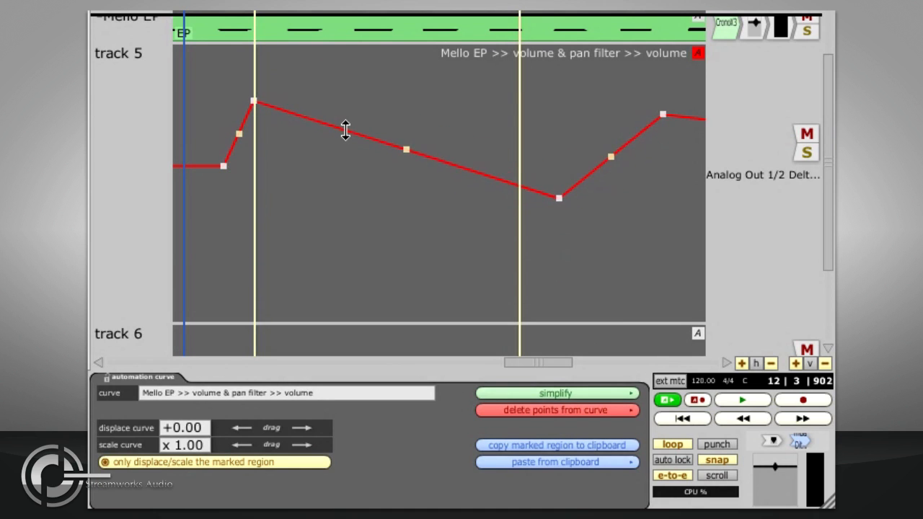
- Add a point to the falling segment at 13|2|480, and displace and scale the whole volume curve instead of only the marked region
left_click(346, 130)
mouse_move(352, 130)
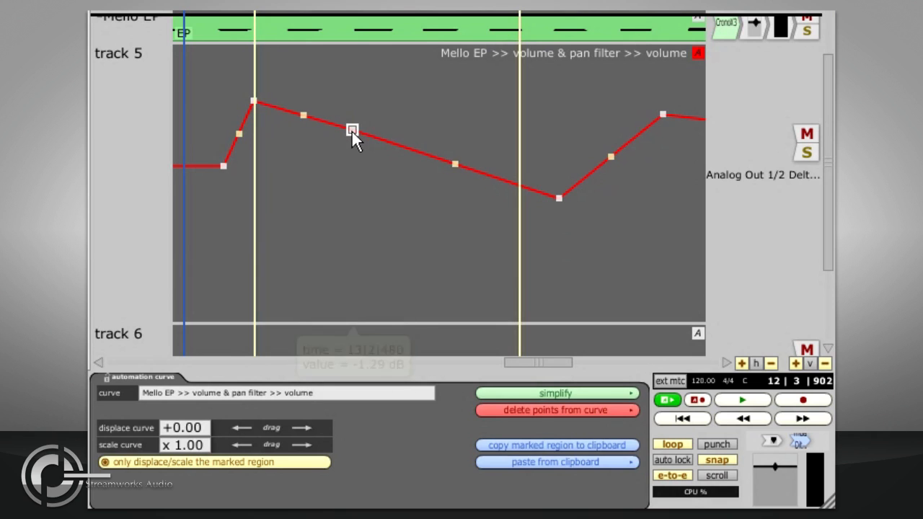
left_click_drag(290, 426, 319, 424)
left_click(298, 462)
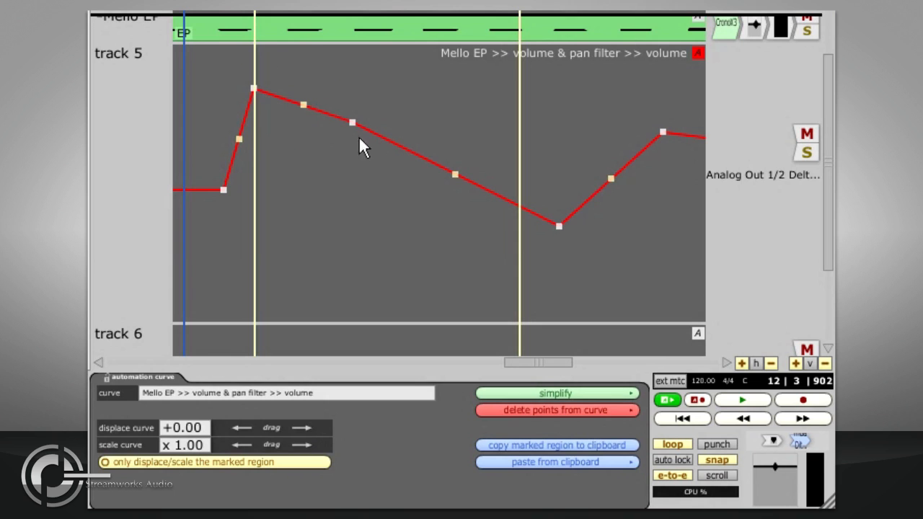
- Raise the segment after the added point with vertical steps at both ends, and nudge the point before the first peak and the added point
left_click_drag(385, 139, 386, 86)
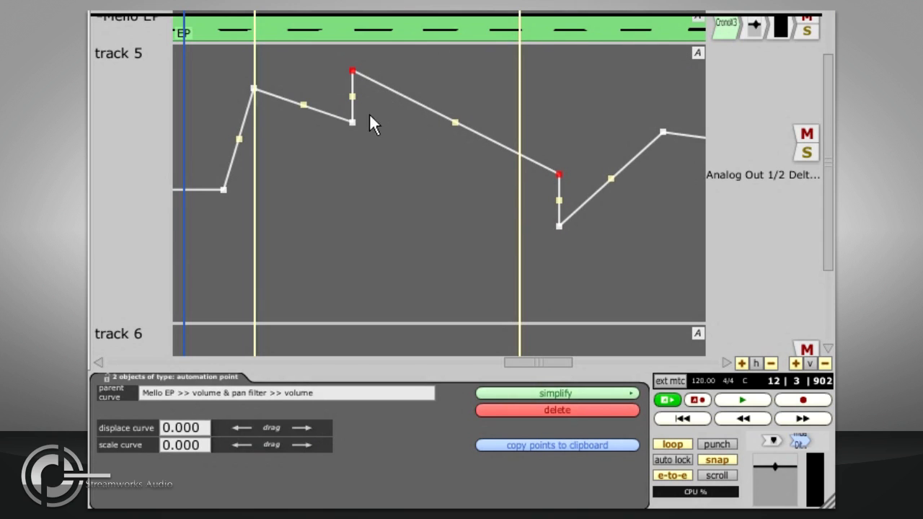
mouse_move(222, 190)
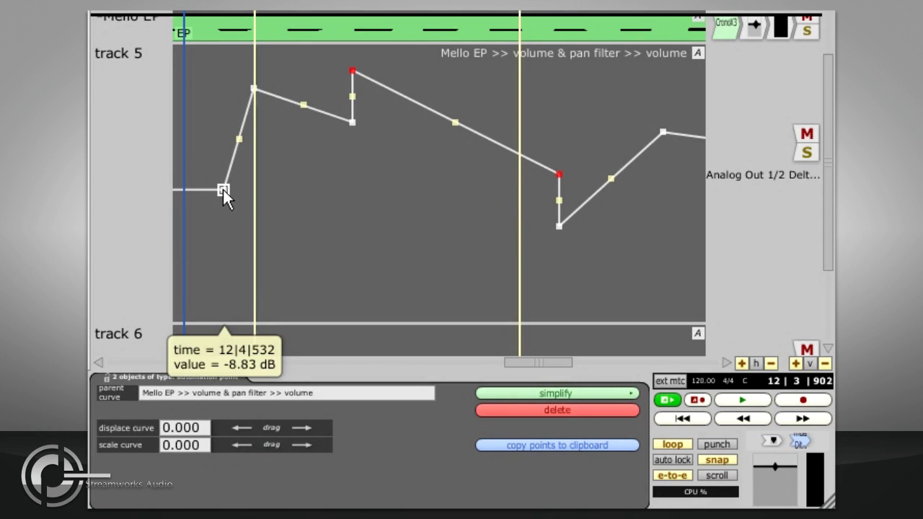
mouse_move(223, 190)
left_mouse_down()
mouse_move(280, 187)
mouse_move(221, 188)
left_mouse_up()
mouse_move(351, 122)
left_mouse_down()
mouse_move(414, 122)
mouse_move(354, 122)
left_mouse_up()
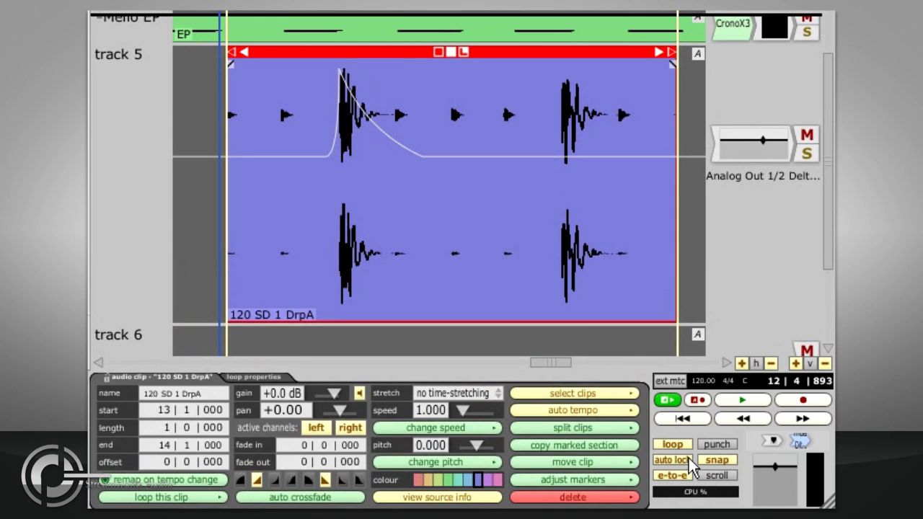
- Try moving the 120 SD 1 DrpA clip on track 5 with auto lock on and with auto lock off
mouse_move(318, 68)
left_mouse_down()
mouse_move(267, 68)
mouse_move(393, 68)
mouse_move(310, 76)
left_mouse_up()
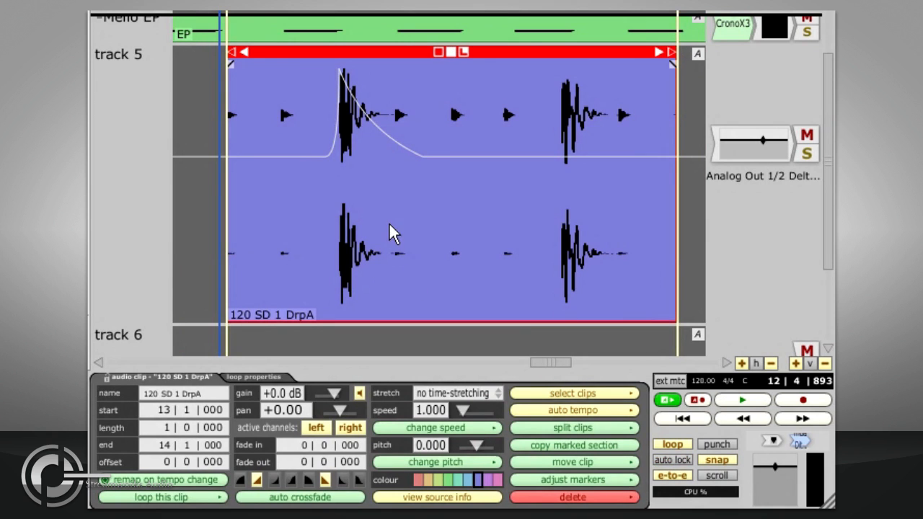
mouse_move(361, 73)
left_mouse_down()
mouse_move(414, 68)
mouse_move(334, 77)
mouse_move(361, 72)
left_mouse_up()
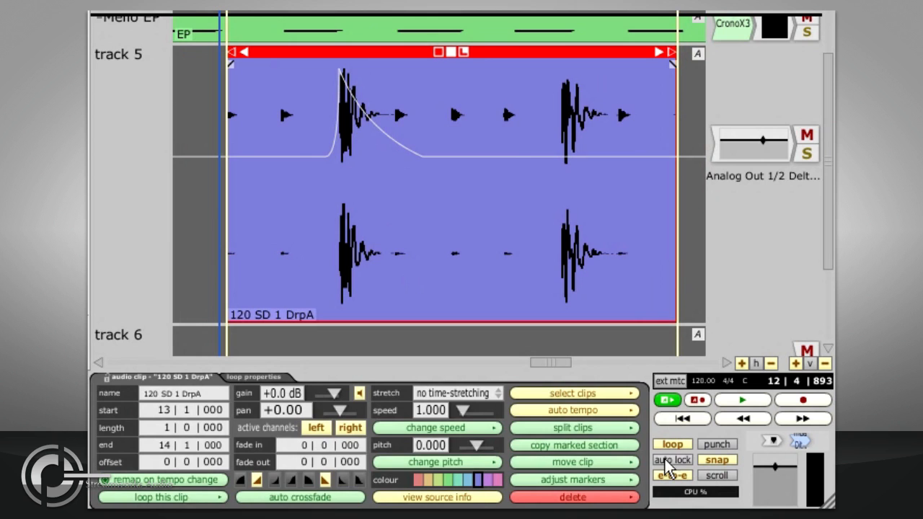
mouse_move(414, 64)
left_mouse_down()
mouse_move(361, 64)
mouse_move(496, 70)
mouse_move(408, 77)
left_mouse_up()
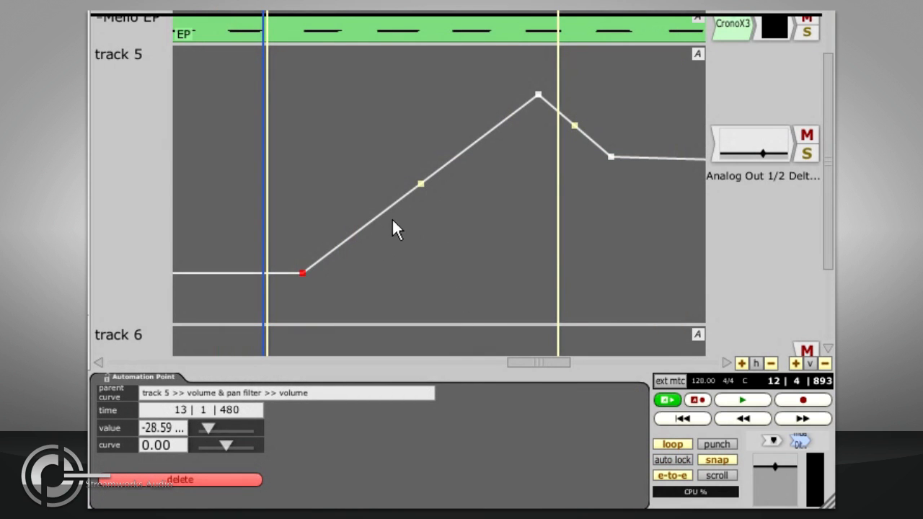
- Bend the rising segment of track 5's volume curve upward from its middle handle
mouse_move(422, 184)
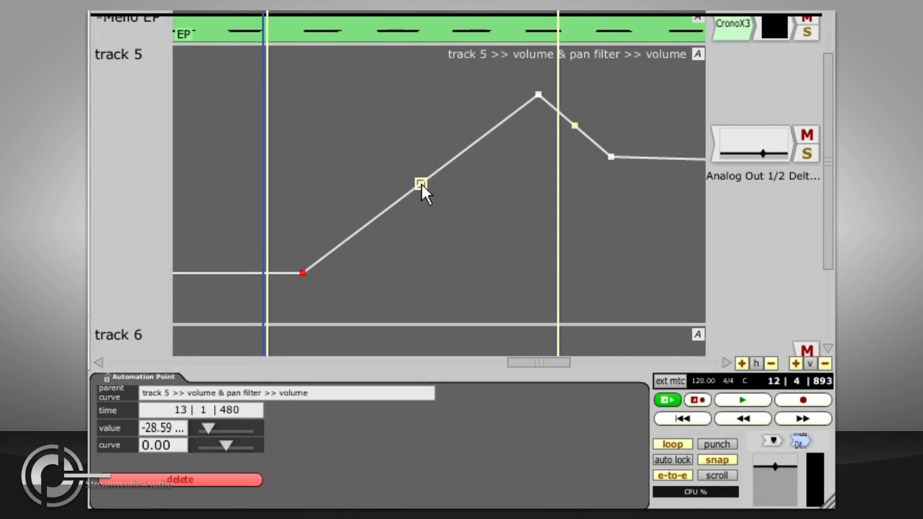
left_click_drag(421, 181, 375, 92)
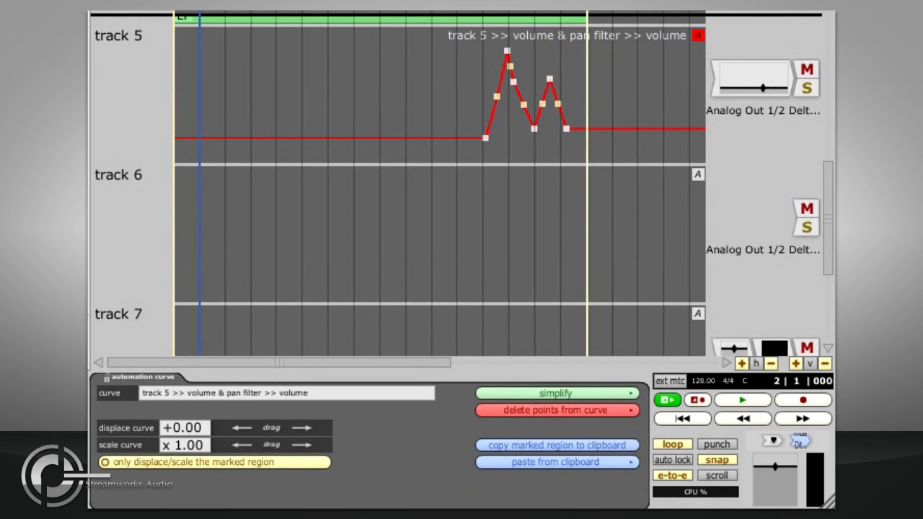
- Start the marked region at bar 12 and copy that region of track 5's volume curve to the clipboard
left_click(454, 203)
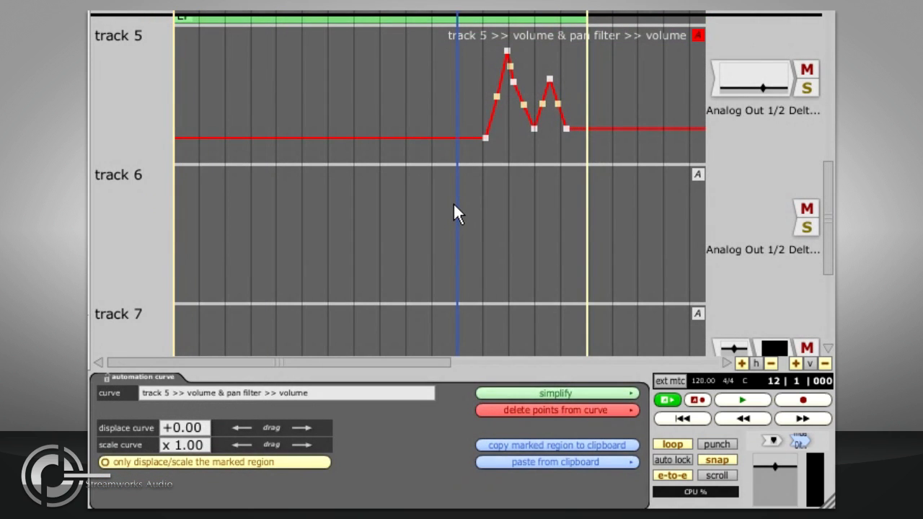
key("i")
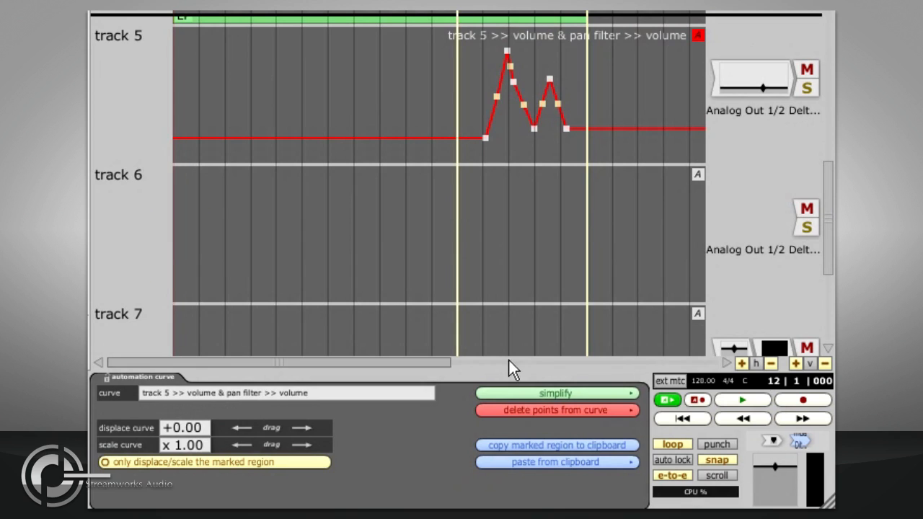
left_click(508, 447)
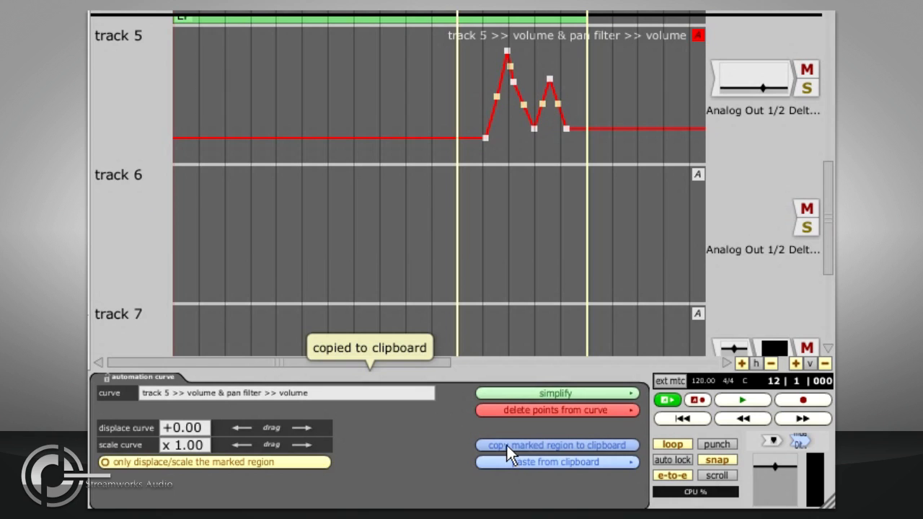
- Place the cursor at bar 3 and paste the copied curve there in track 5's volume curve
left_click(214, 202)
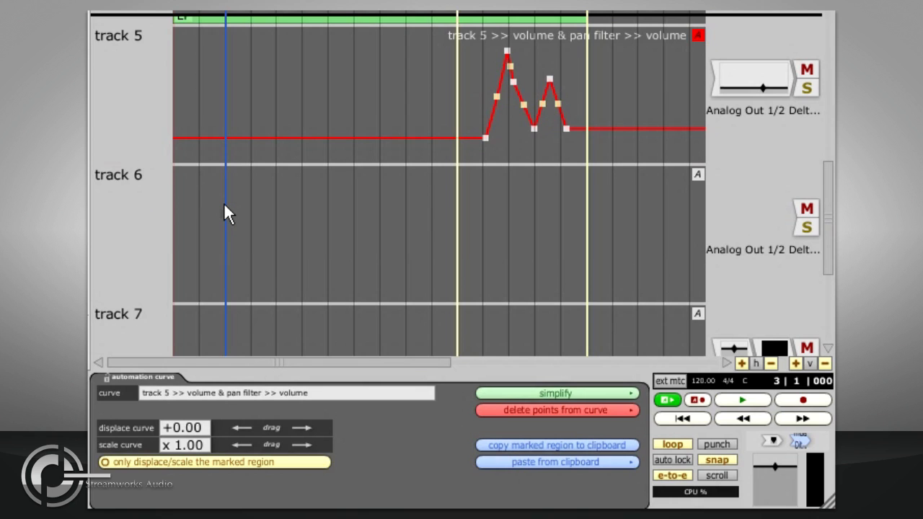
left_click(534, 463)
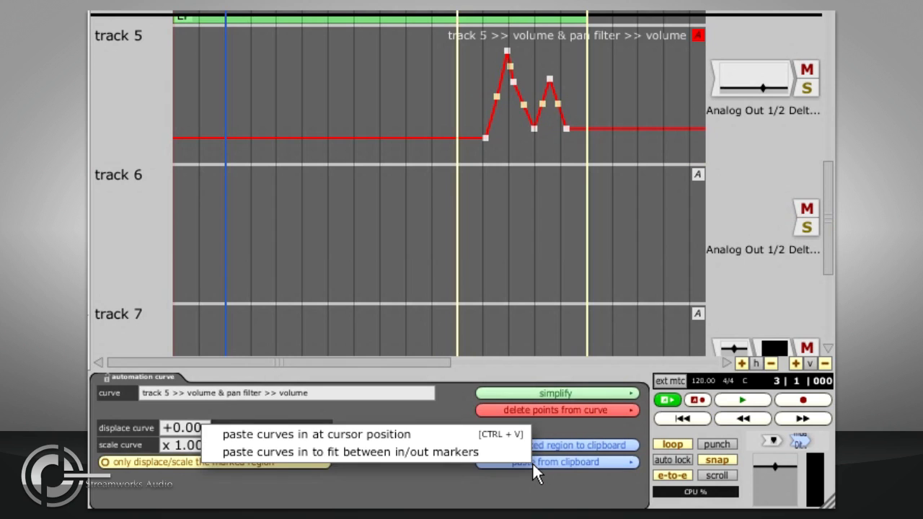
left_click(510, 435)
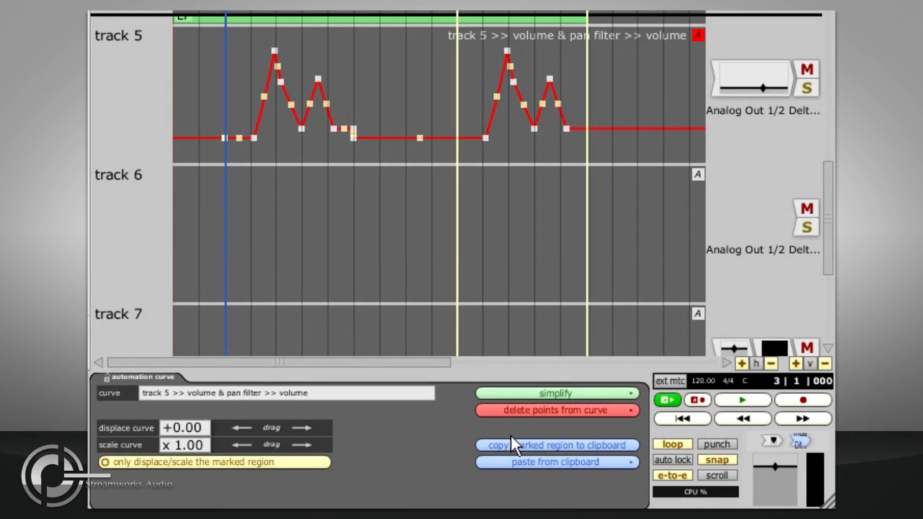
- Show track 5's pan curve on track 6 and paste the copied curve into it at the bar 3 cursor and between the in/out markers
left_click_drag(696, 173, 776, 72)
left_click(755, 100)
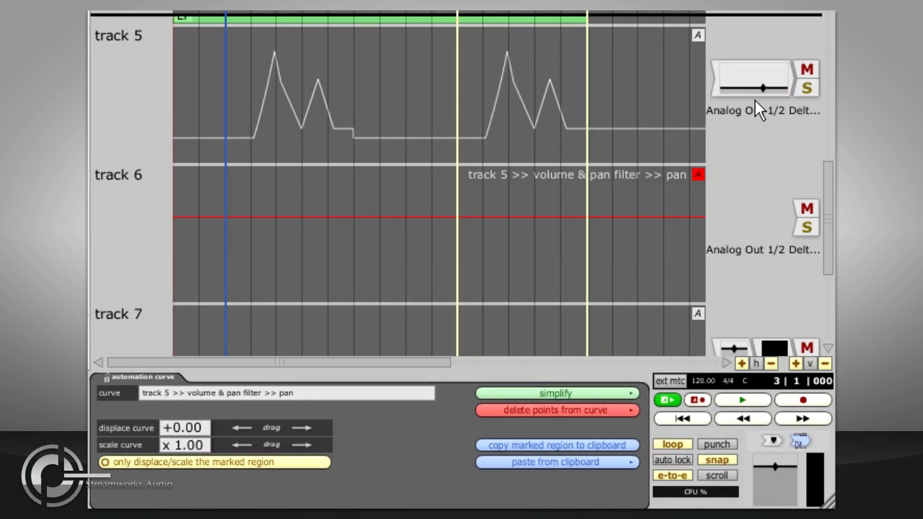
left_click(562, 461)
left_click(543, 445)
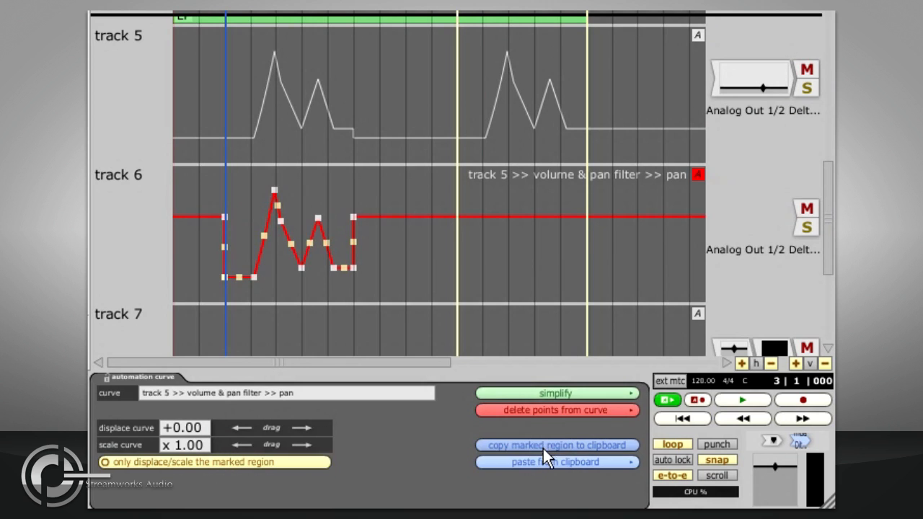
left_click(543, 461)
left_click(518, 449)
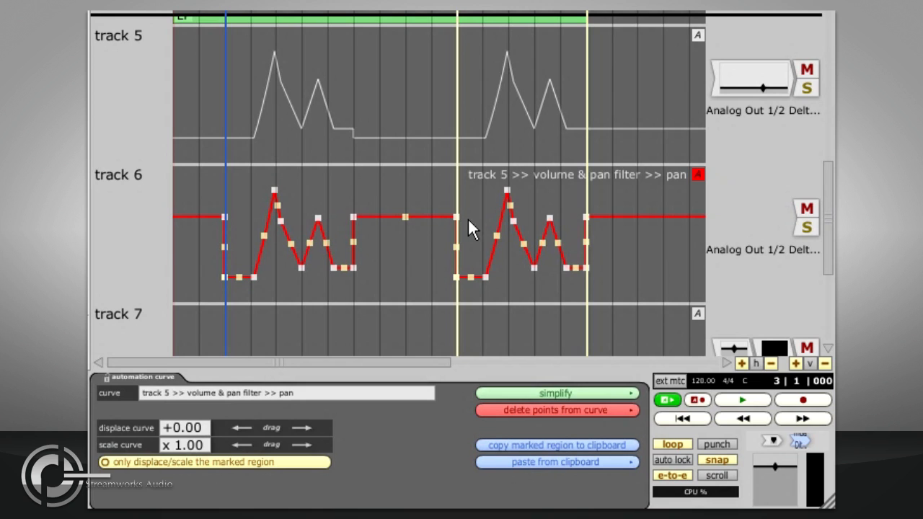
- Copy track 5's automated volume and pan filter to the start of track 7's filters and show its volume curve on track 7
scroll(468, 213, "down", 1)
scroll(469, 213, "down", 1)
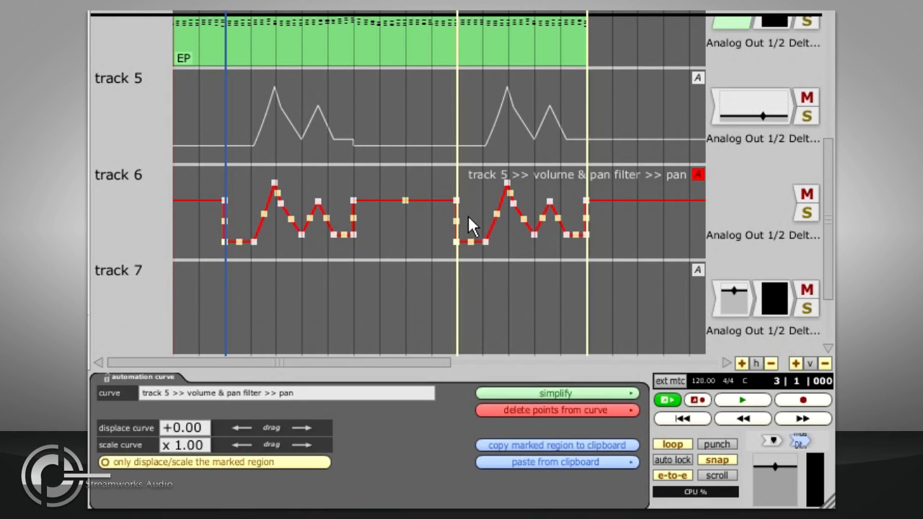
left_click(713, 92)
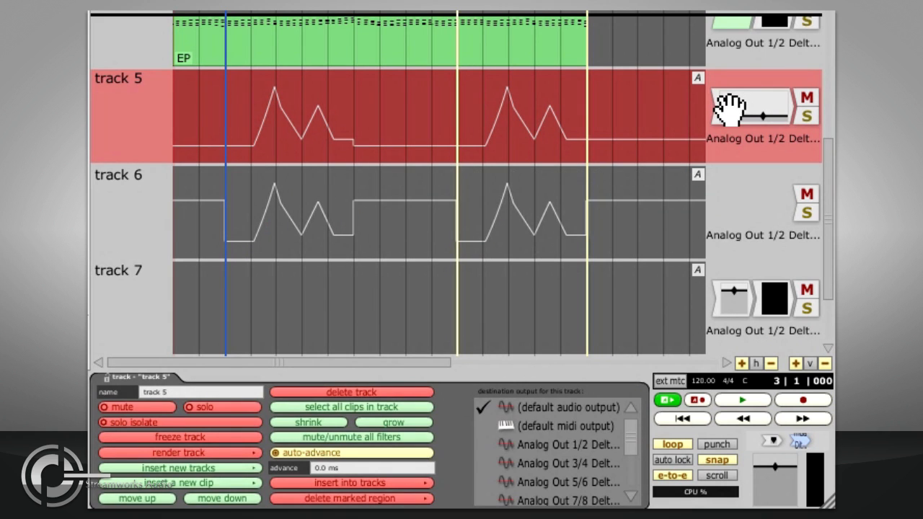
left_click(712, 292)
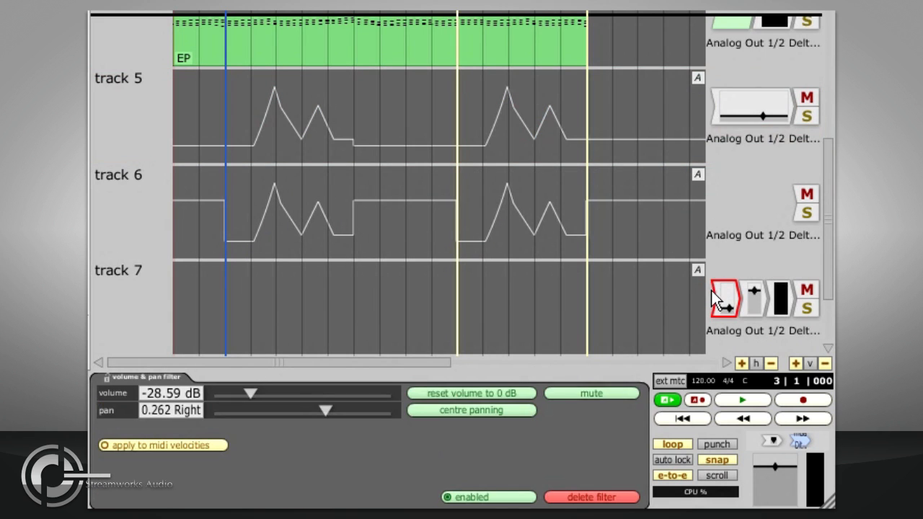
right_click(708, 294)
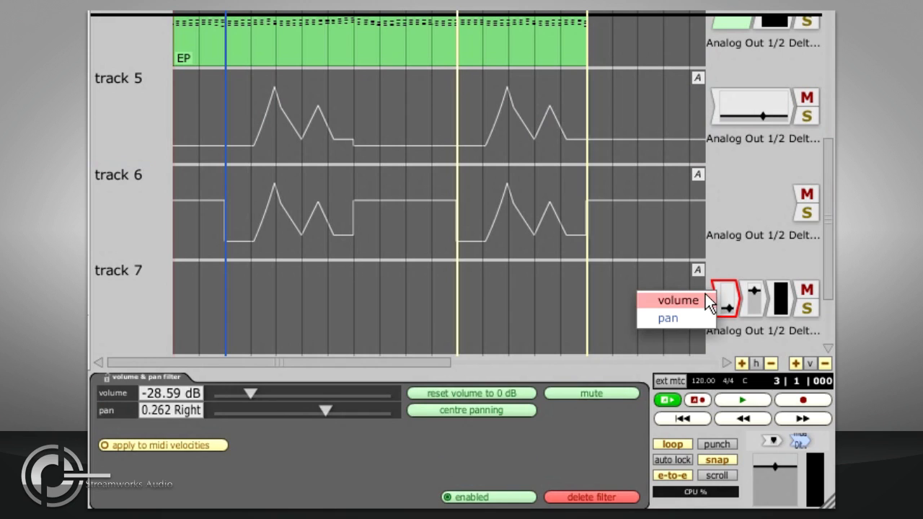
left_click(704, 302)
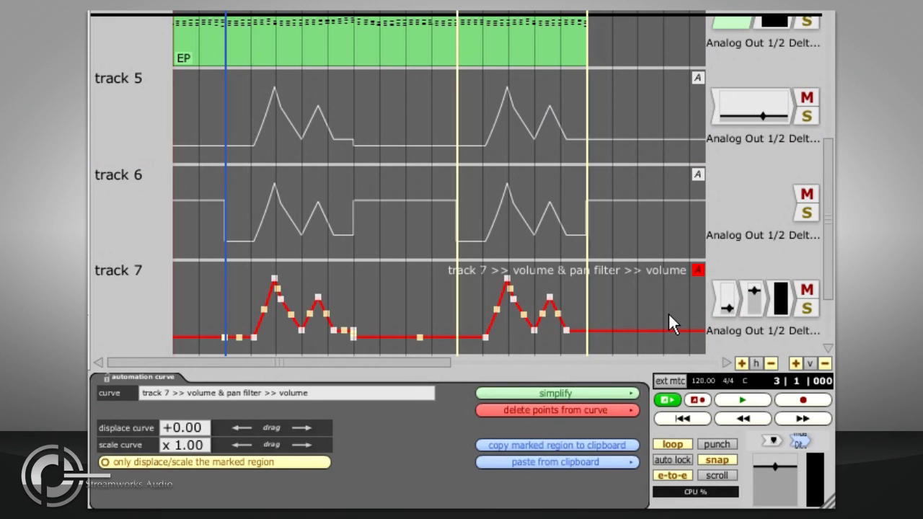
- Set the volume of track 7's second volume and pan filter to -4.42 dB
left_click(752, 303)
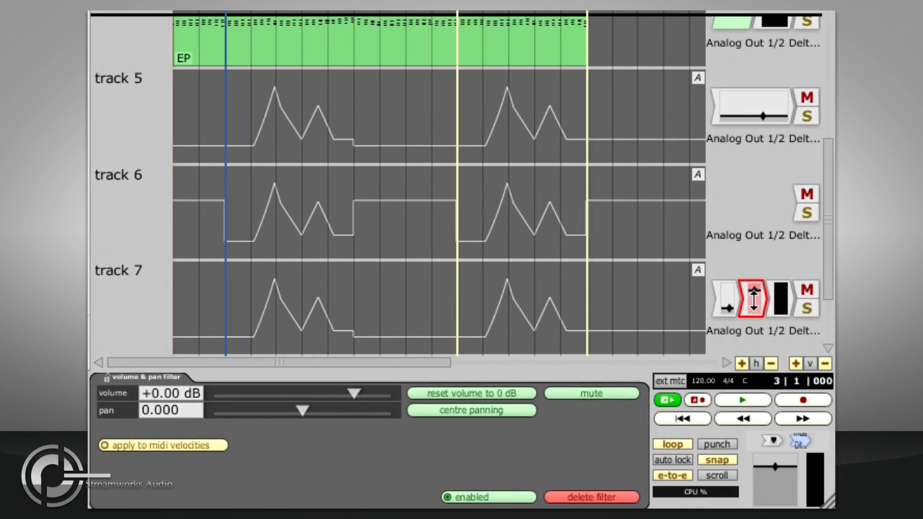
left_click(755, 299)
left_click_drag(754, 298, 764, 325)
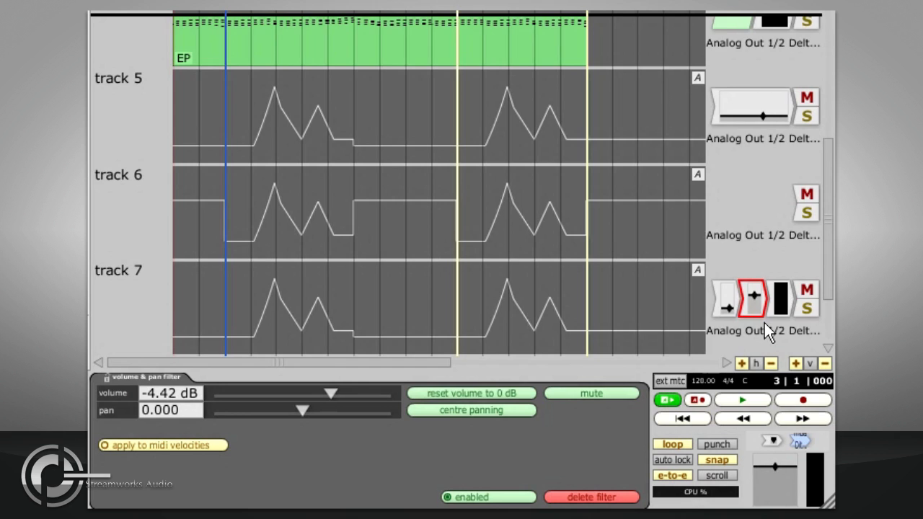
- Move track 7 into the Synths folder below Mello EP, select its automated volume filter, and adjust the Synths folder's VCA level
key("F6")
left_click_drag(155, 301, 145, 192)
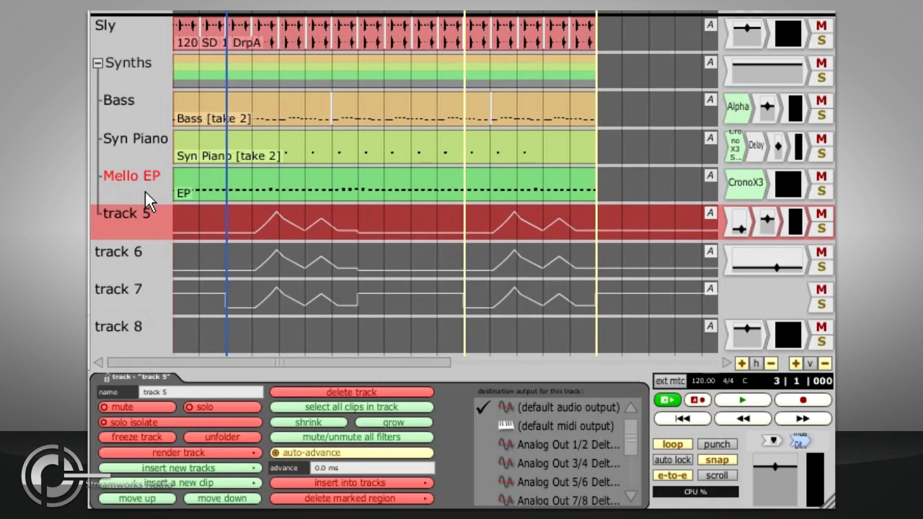
left_click(739, 221)
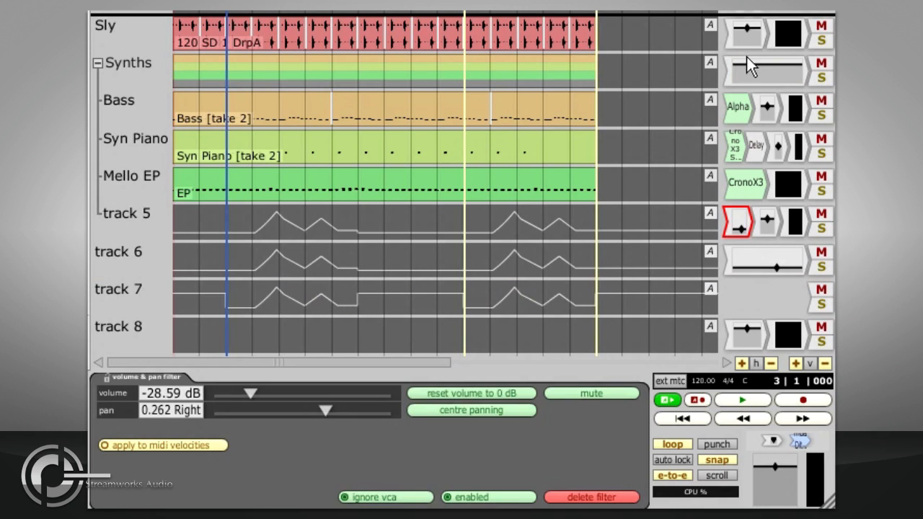
mouse_move(750, 68)
left_mouse_down()
mouse_move(750, 134)
mouse_move(751, 73)
left_mouse_up()
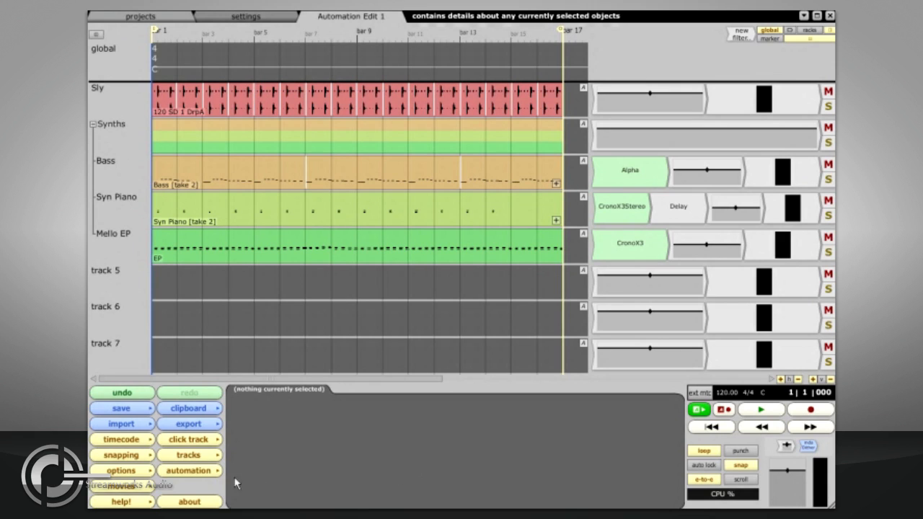
- Open the MIDI controller mappings and add all parameters of the Syn Piano track's Delay filter
left_click(212, 474)
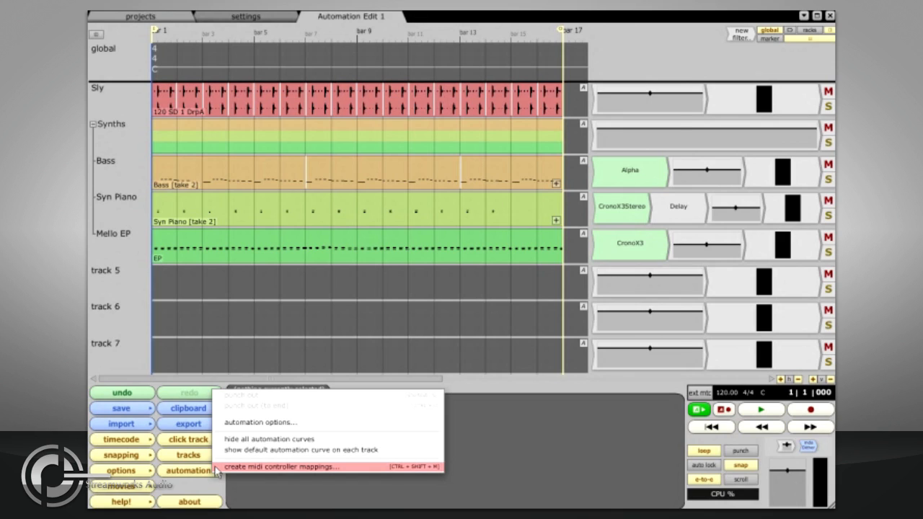
left_click(218, 468)
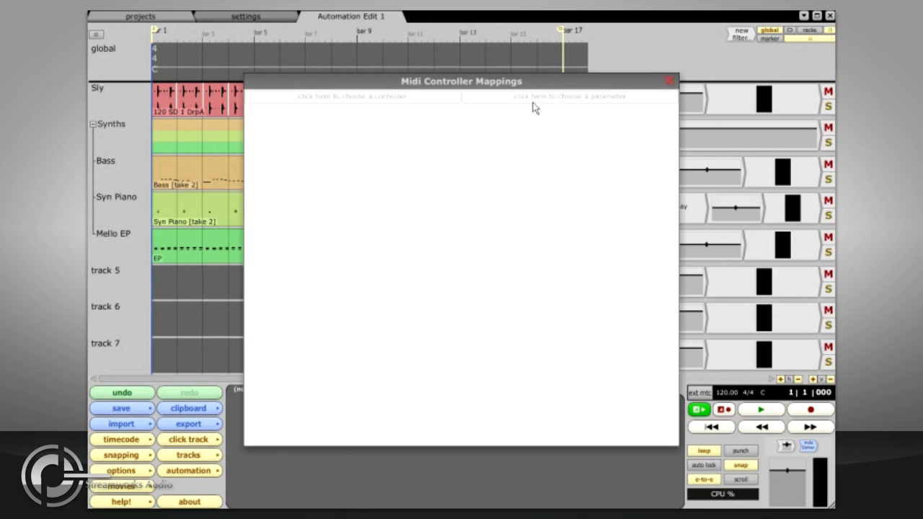
left_click(508, 105)
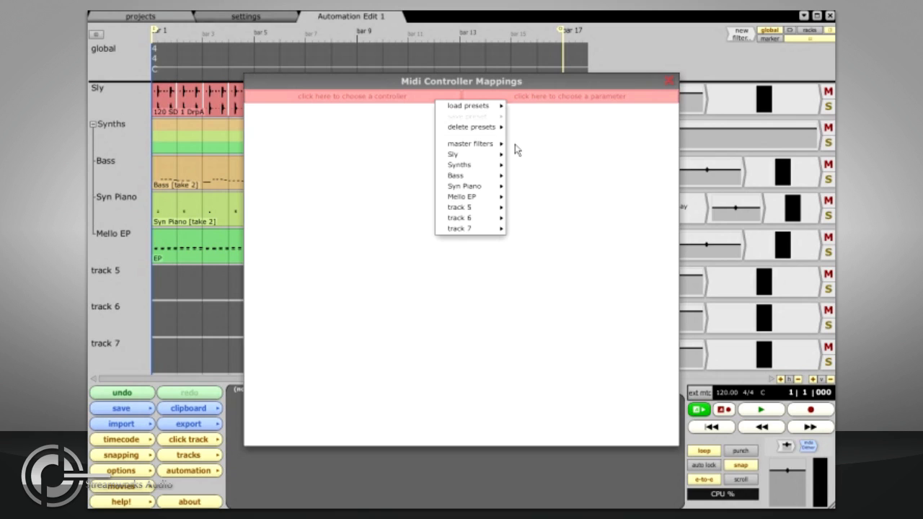
mouse_move(491, 189)
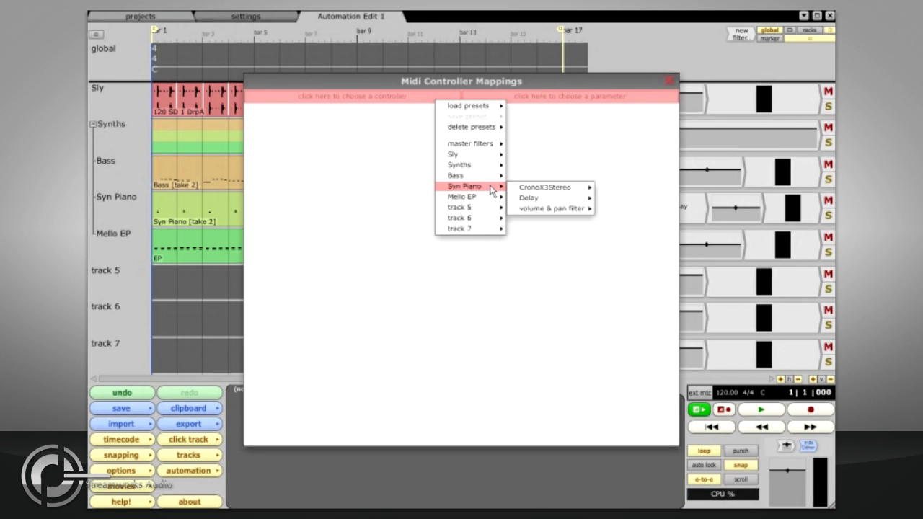
mouse_move(538, 202)
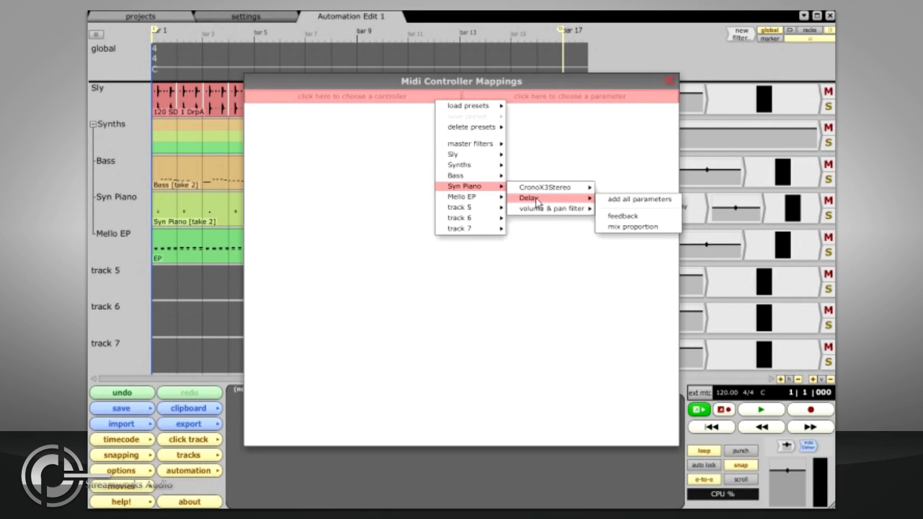
left_click(651, 206)
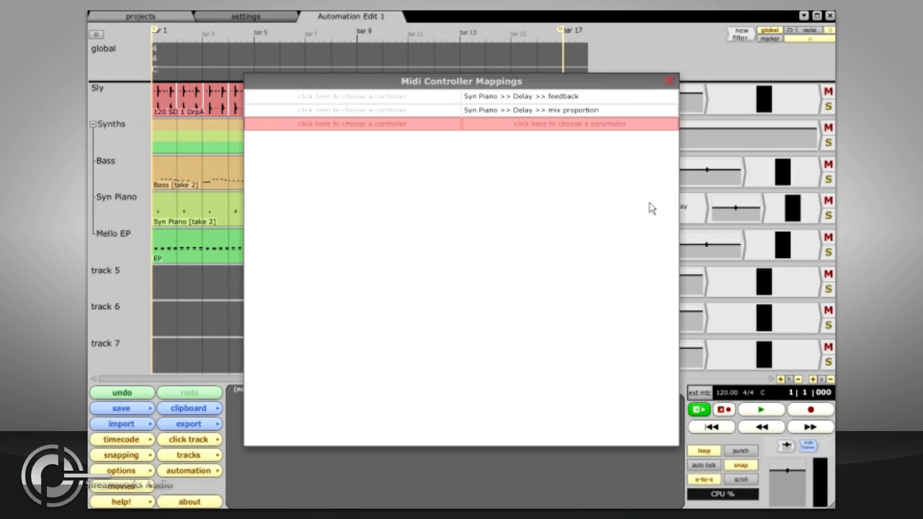
- Delete the Delay mix proportion mapping, assign controller #1 (Modulation Wheel) to the Delay feedback, and close the mappings
key("Up")
key("Delete")
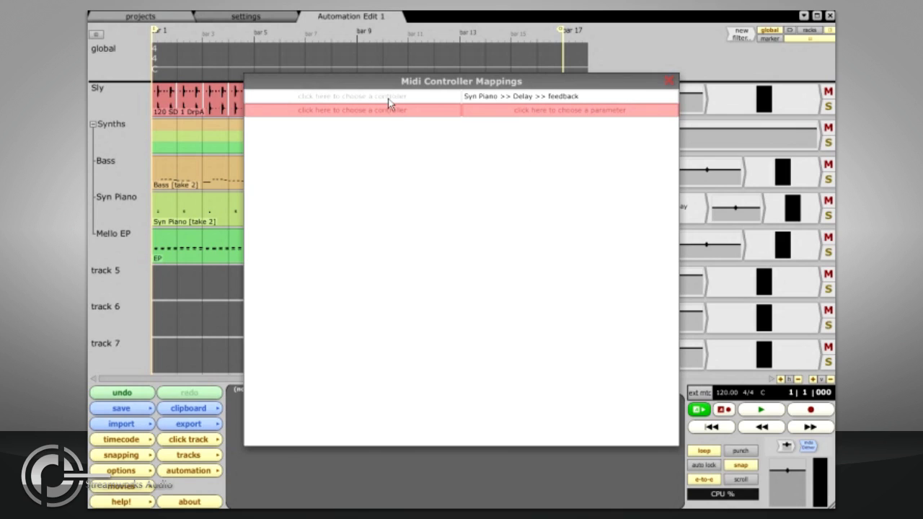
left_click(361, 99)
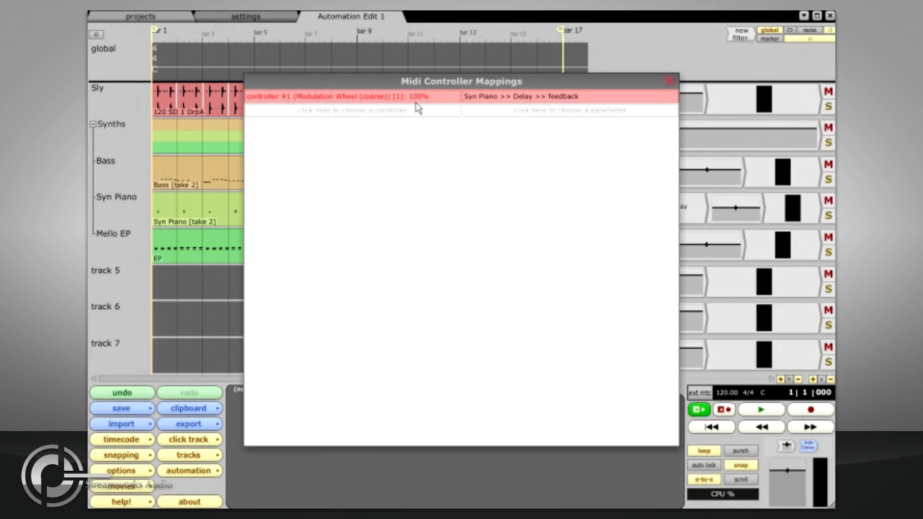
left_click(667, 82)
- Record automation for Syn Piano's Delay feedback during playback with the mapped controller, and show the Delay's curve on the track
left_click(680, 209)
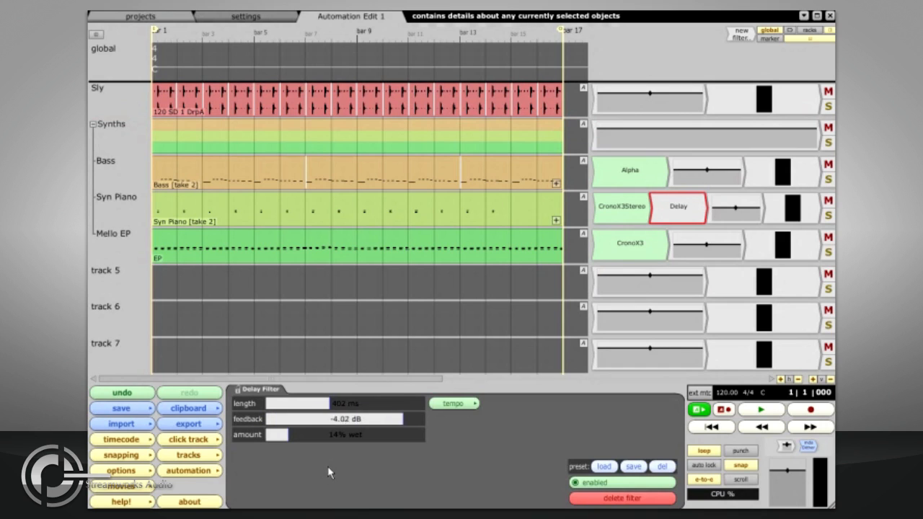
left_click(724, 409)
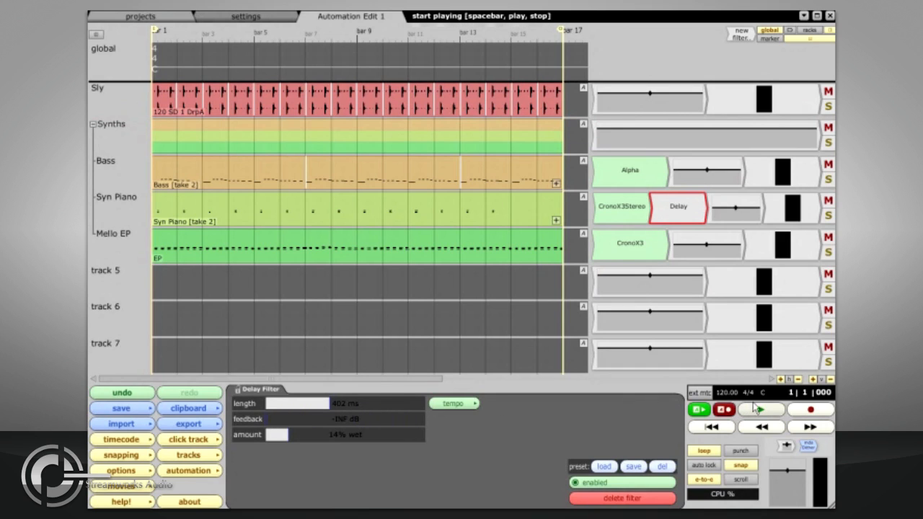
left_click(761, 410)
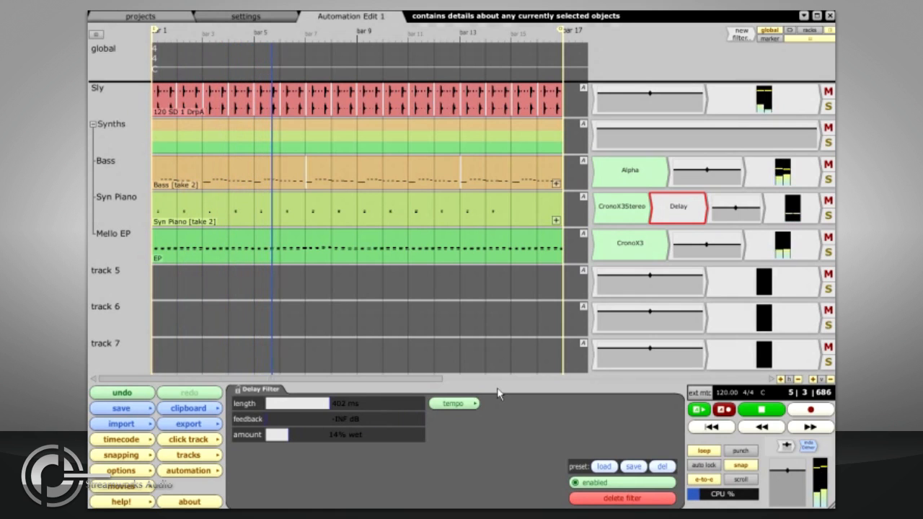
key("space")
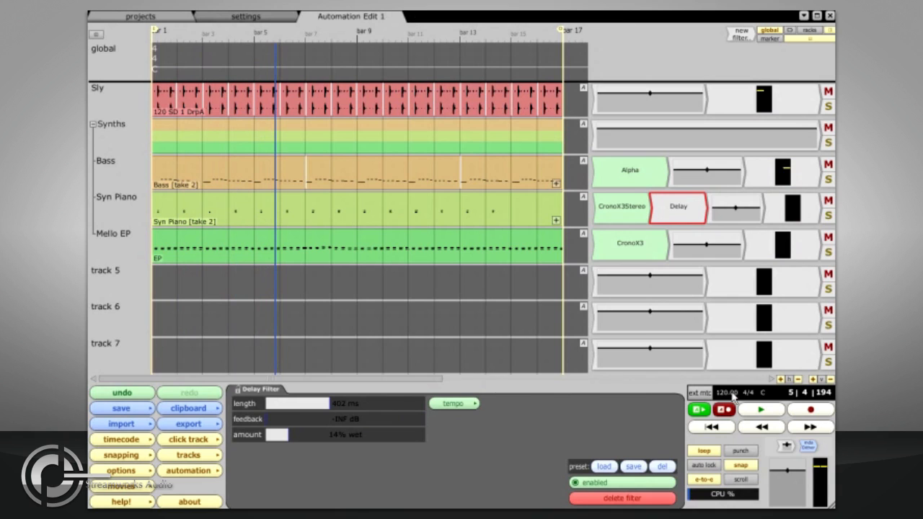
left_click_drag(584, 211, 665, 220)
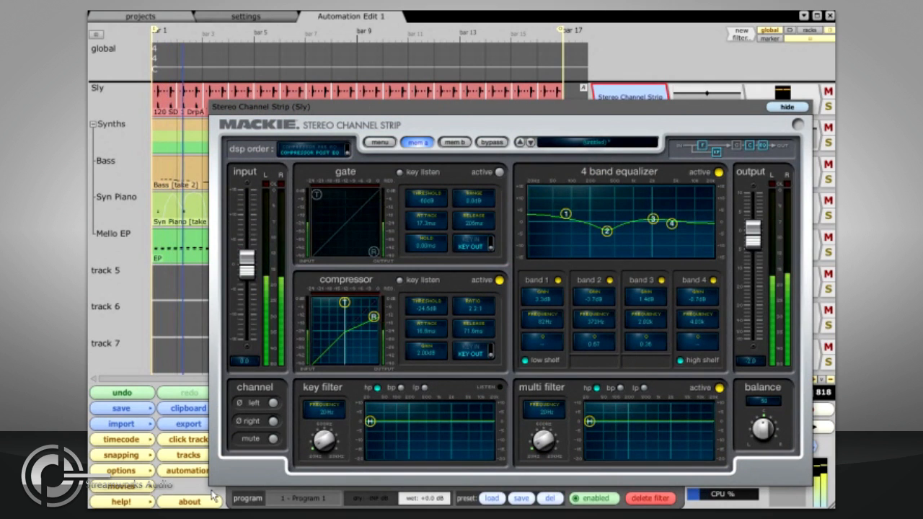
- Save the MIDI controller mappings of Sly's Stereo Channel Strip as a filter mapping preset named Stereo Channel Strip
left_click(211, 492)
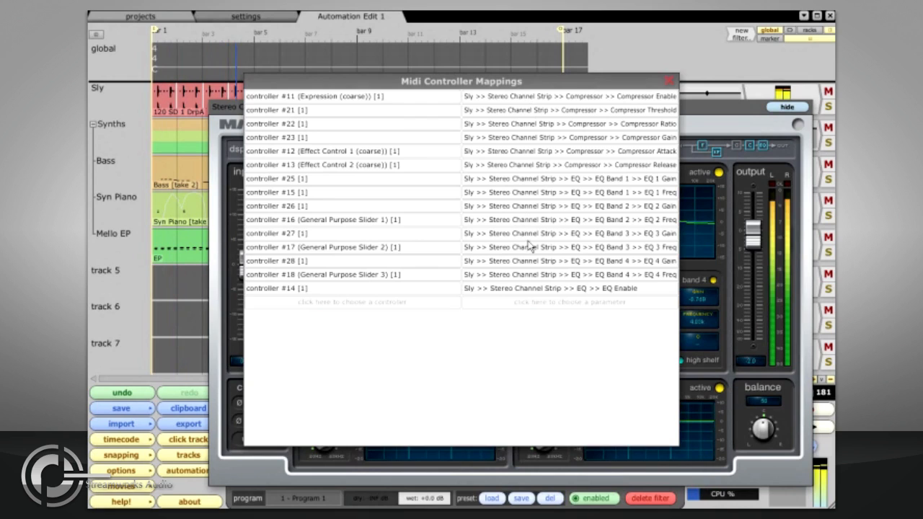
right_click(521, 99)
mouse_move(509, 116)
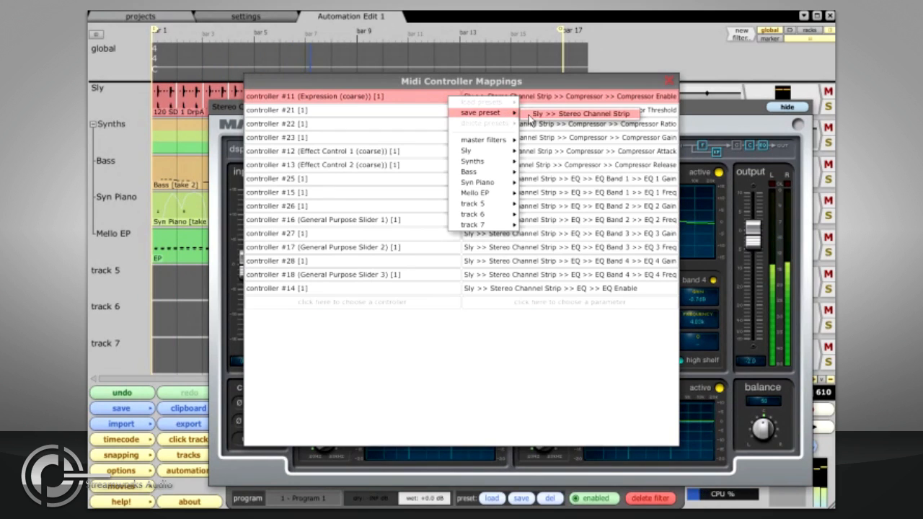
left_click(531, 114)
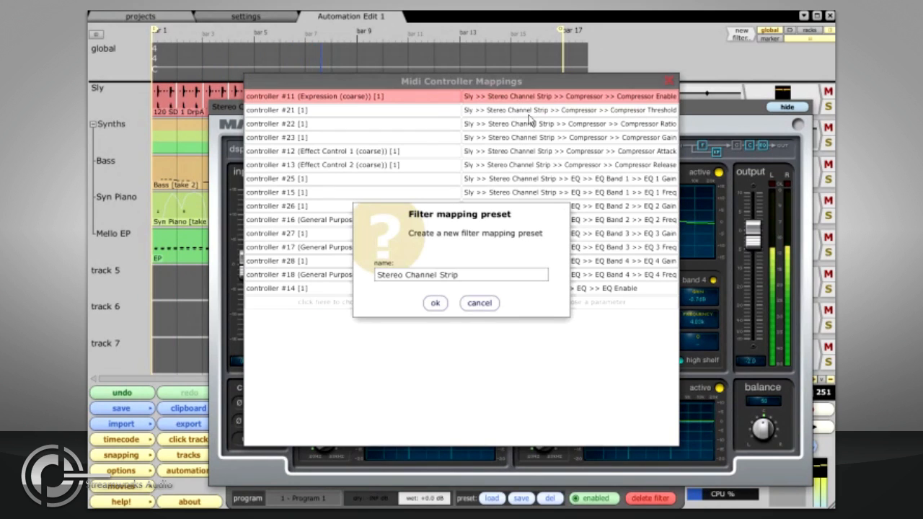
left_click(435, 303)
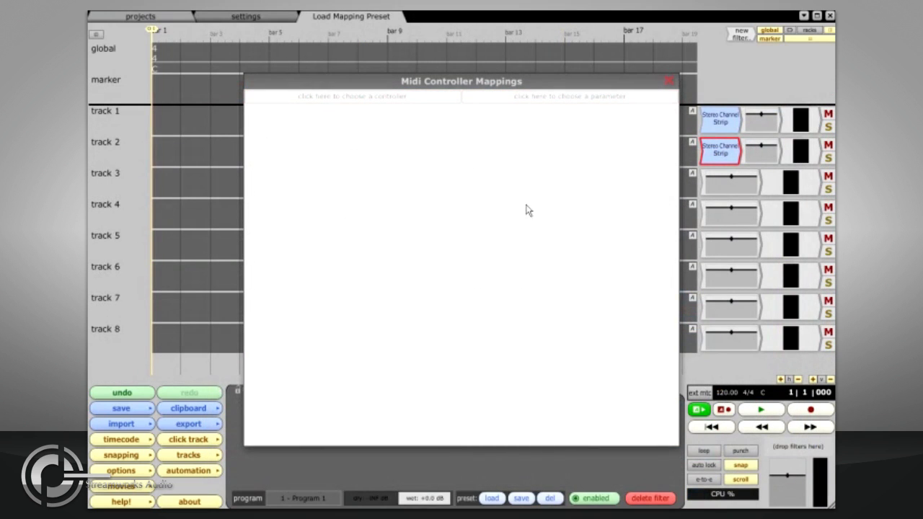
- Load the Stereo Channel Strip mapping preset in the Load Mapping Preset edit and apply it to track 1's Stereo Channel Strip
left_click(501, 106)
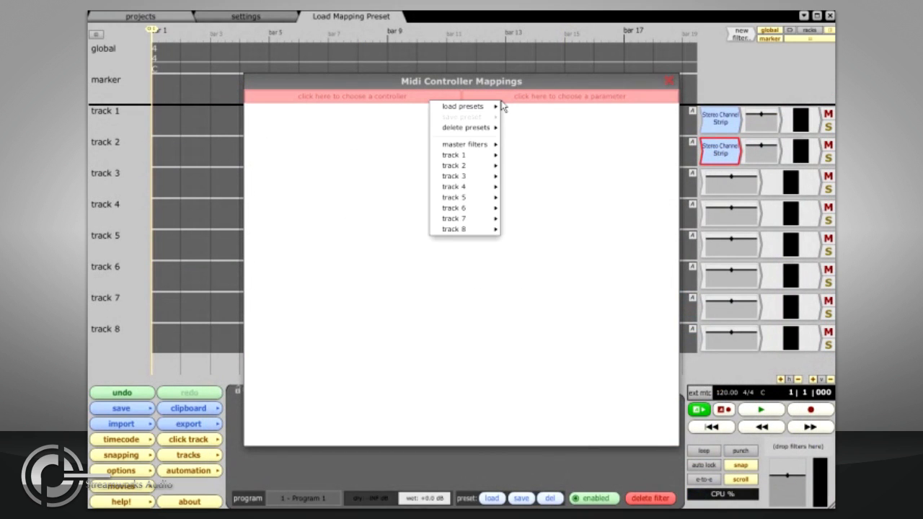
mouse_move(497, 107)
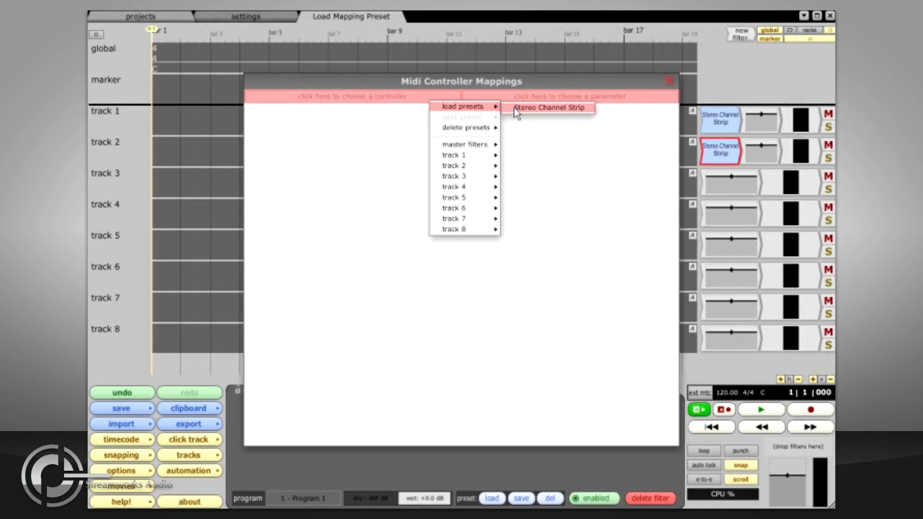
left_click(516, 108)
left_click(513, 269)
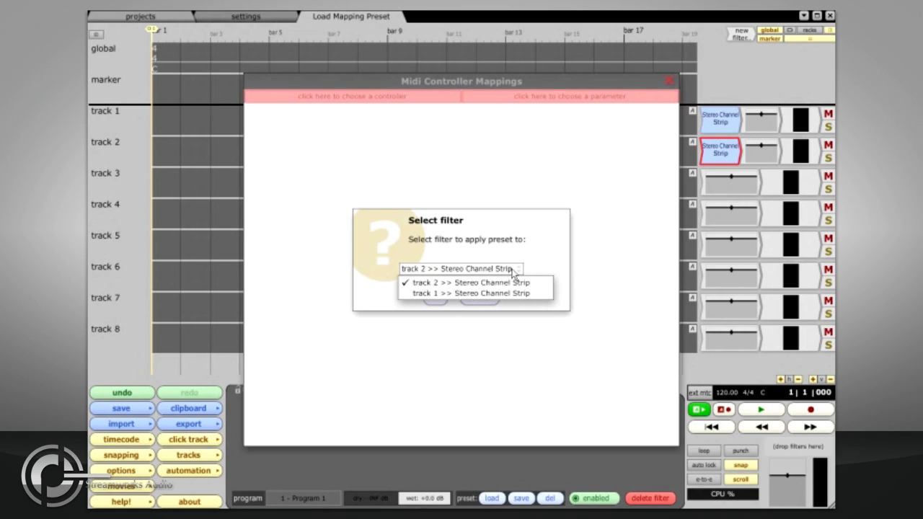
left_click(512, 293)
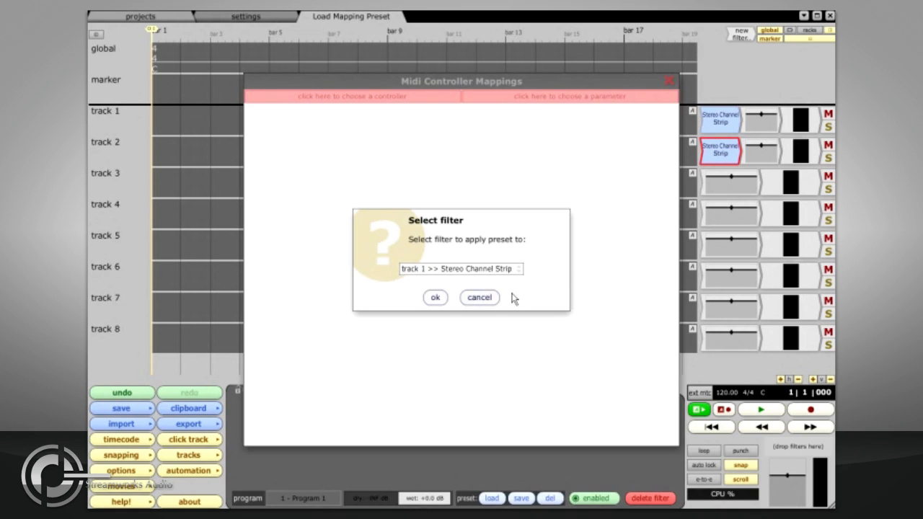
left_click(436, 299)
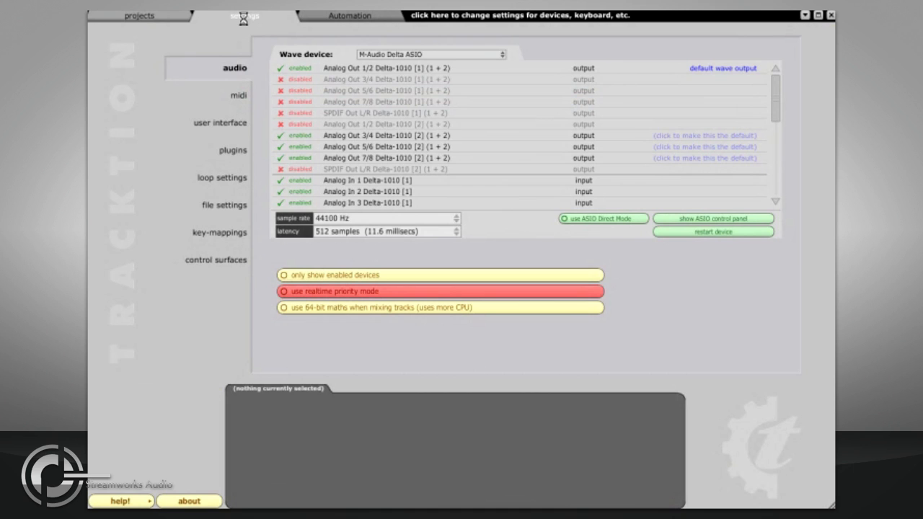
- In the control surfaces settings, set both the input and output device of Mackie Control Universal to Delta 1010 MIDI
left_click(221, 266)
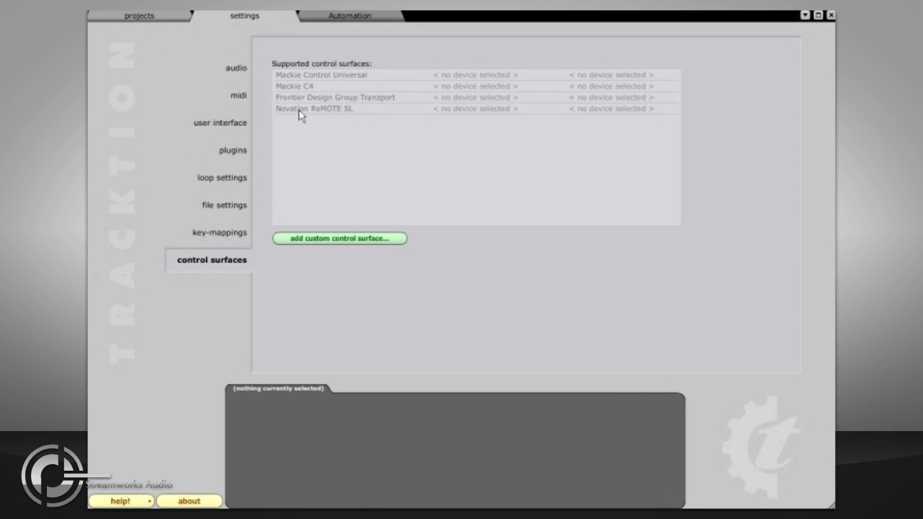
left_click(359, 76)
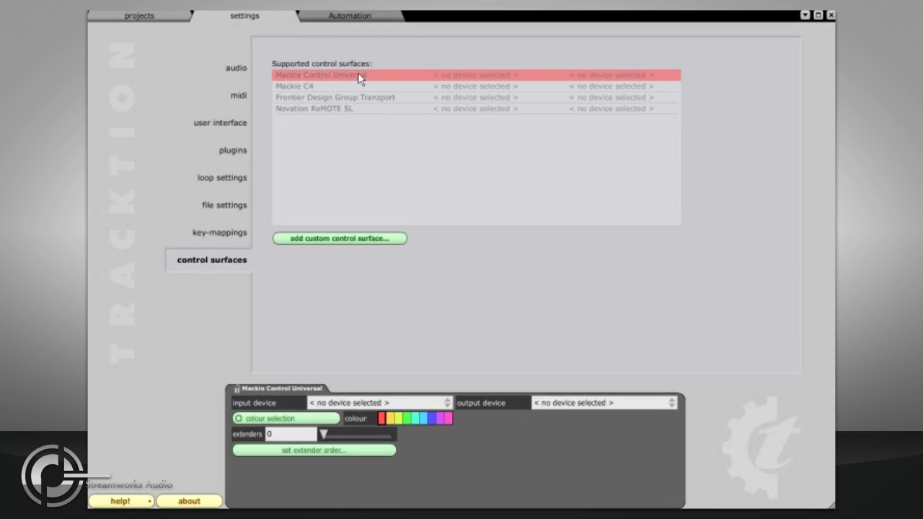
left_click(432, 403)
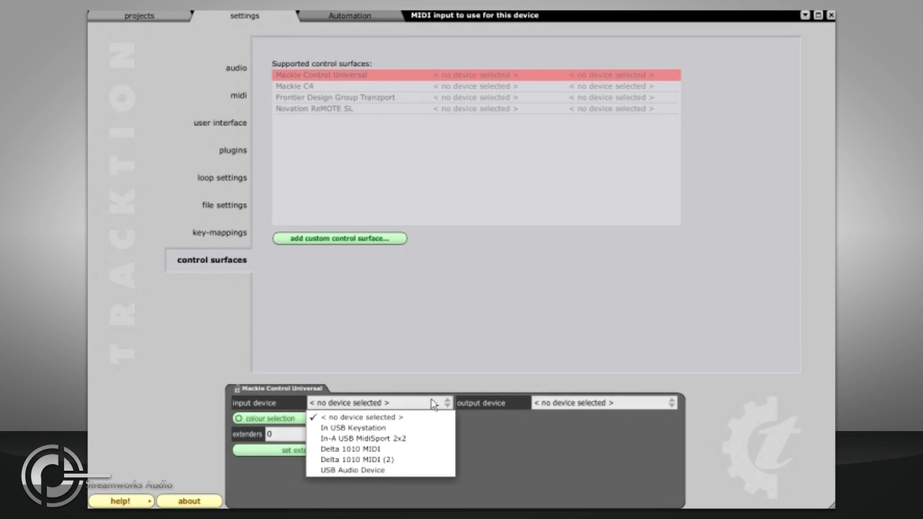
left_click(427, 449)
left_click(563, 407)
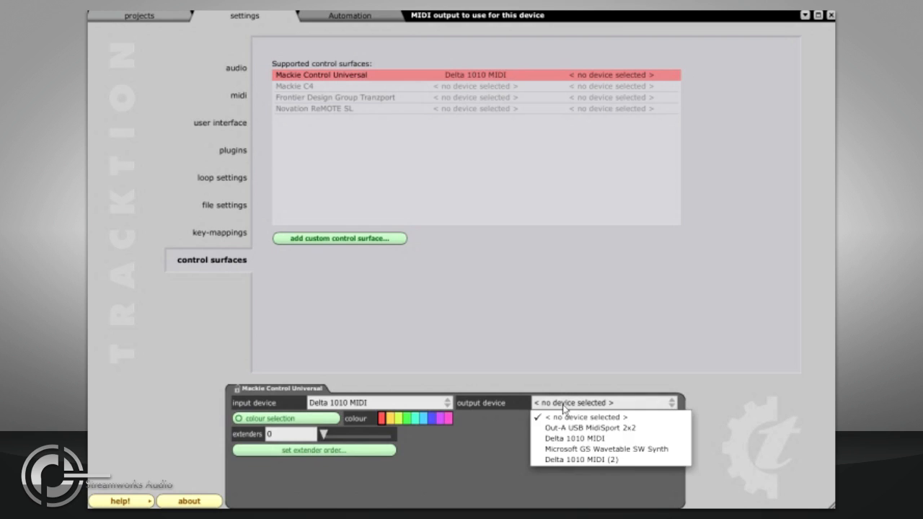
left_click(565, 439)
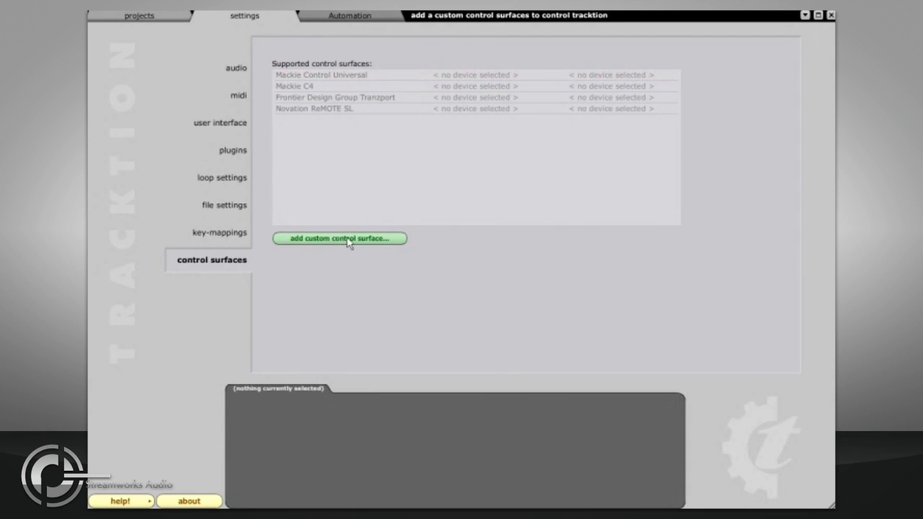
- Add a custom control surface named Knobs and set its input device to Delta 1010 MIDI
left_click(398, 239)
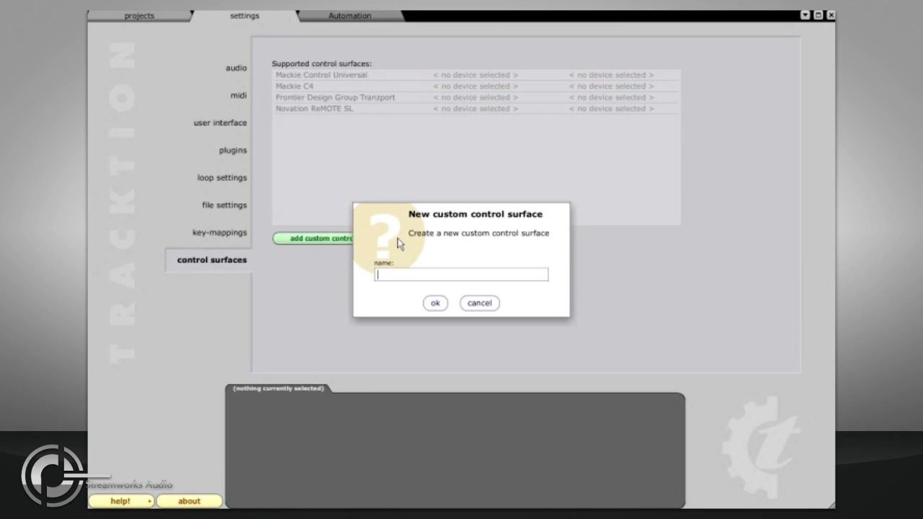
type("Knobs")
key("Return")
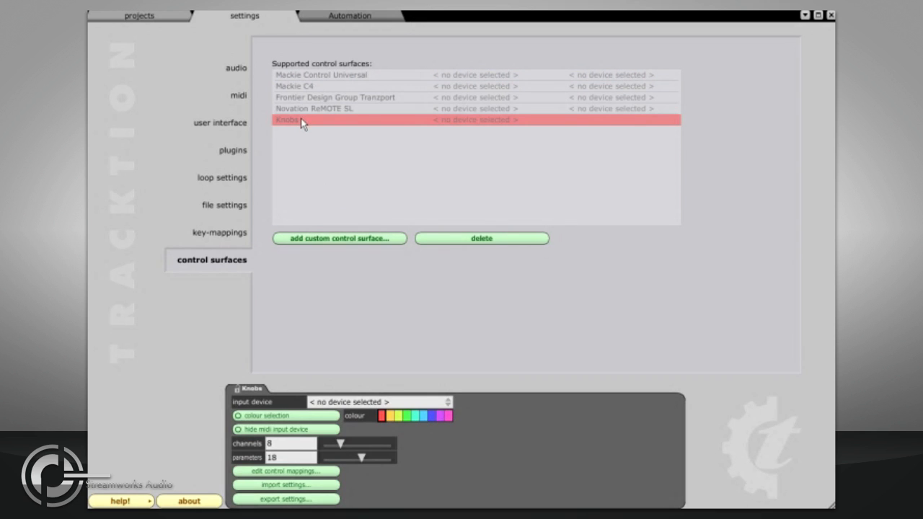
left_click(377, 404)
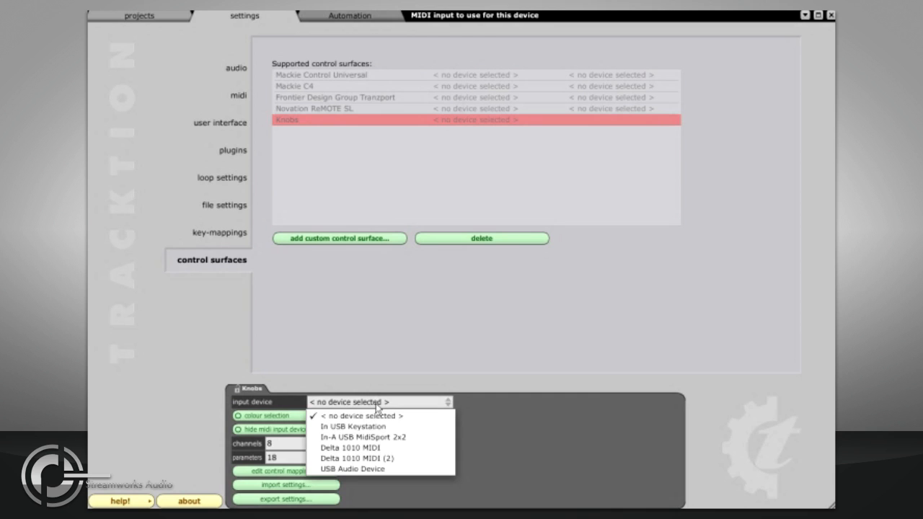
left_click(379, 448)
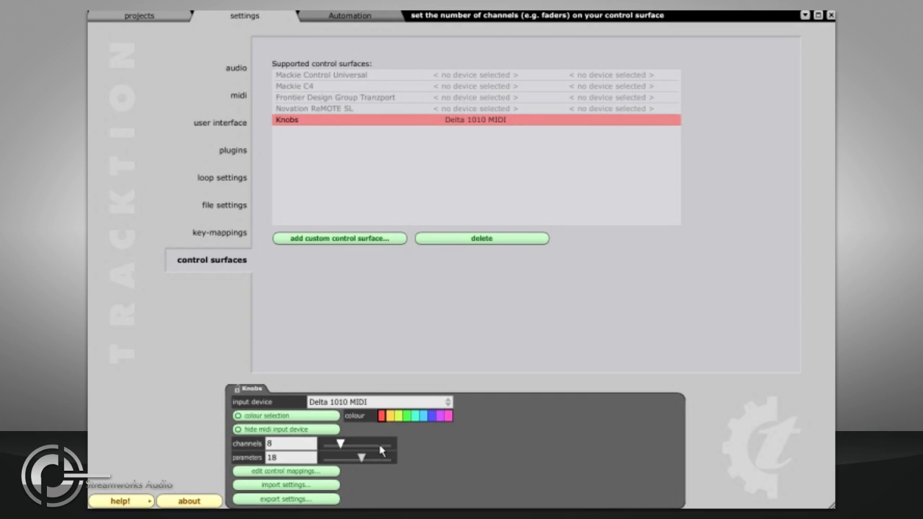
- Examine the transport, navigation and fader bank commands available as parameters in the Knobs surface's control mappings, without adding one
left_click(330, 473)
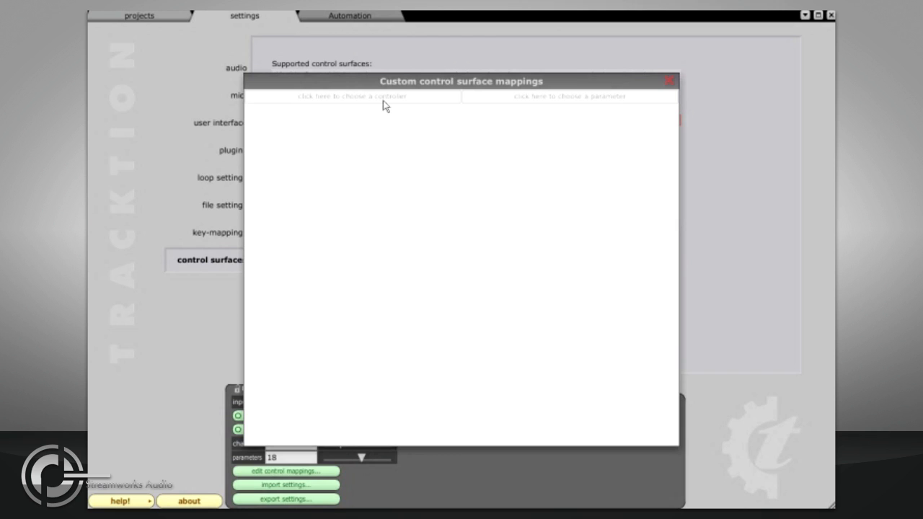
left_click(503, 101)
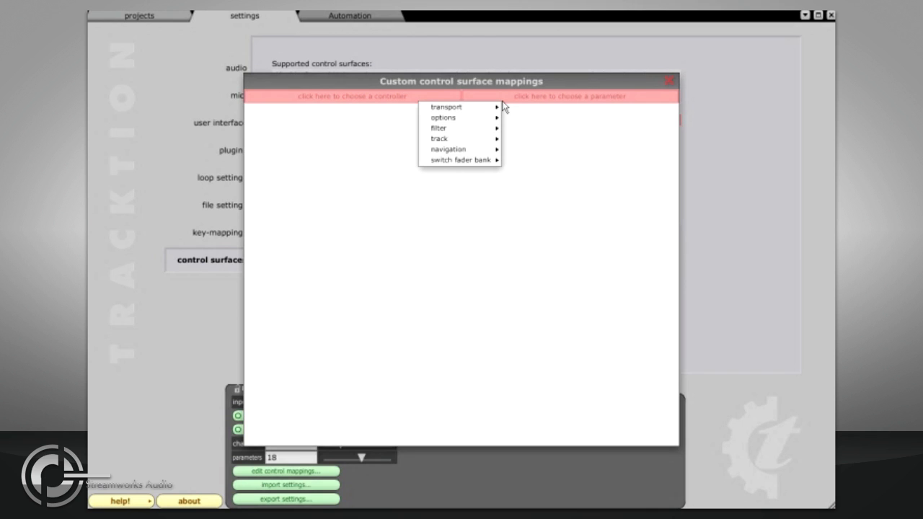
mouse_move(476, 113)
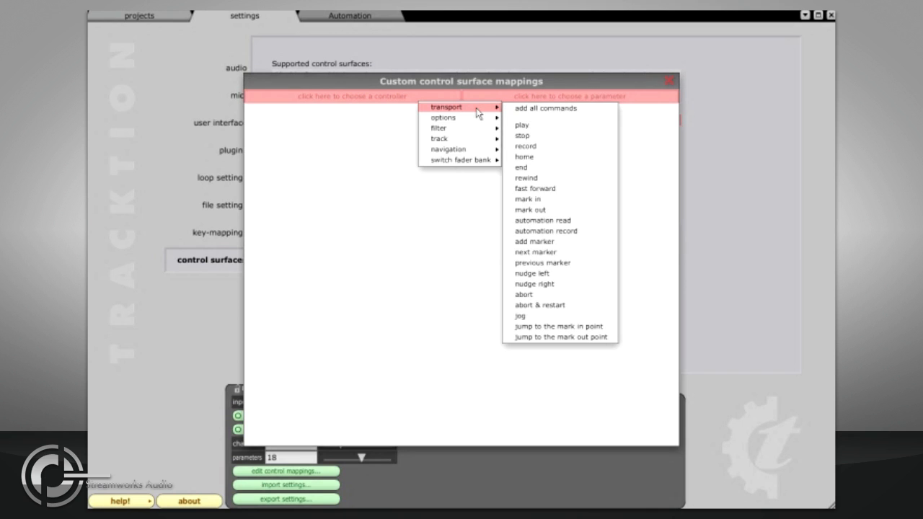
mouse_move(473, 151)
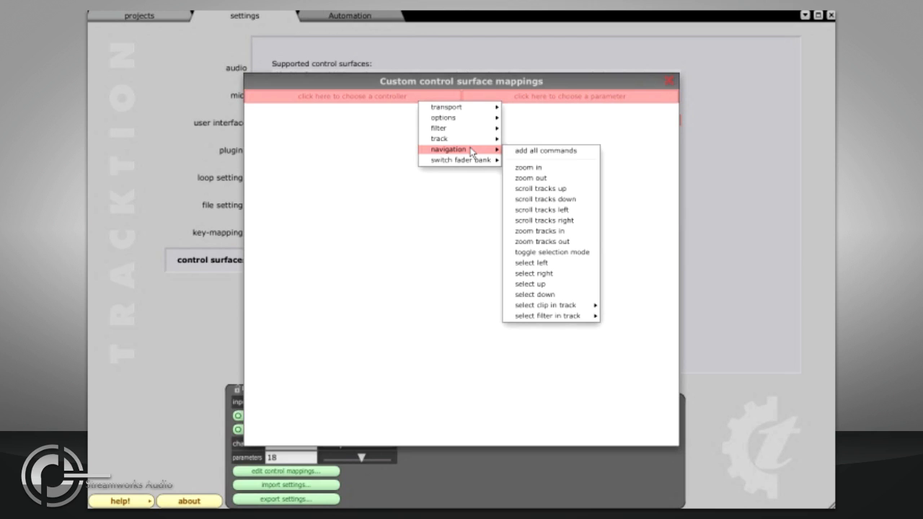
mouse_move(469, 135)
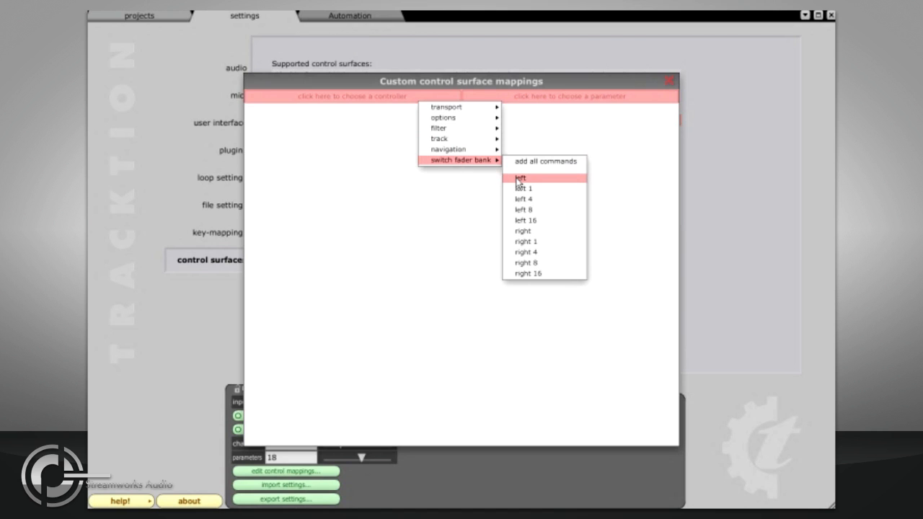
left_click(516, 137)
left_click(670, 81)
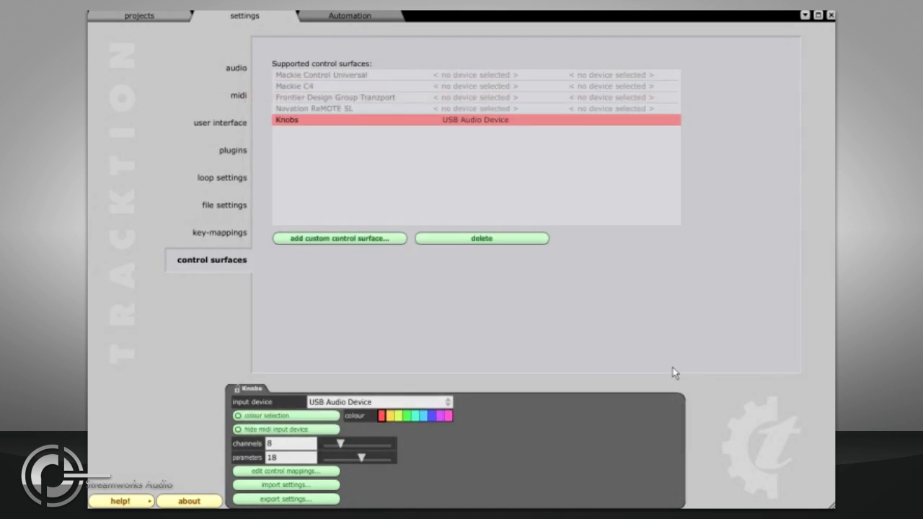
- Add a right 8 fader bank switch to the Knobs control mappings and assign it to controller #73 (Sound Attack Time)
left_click(284, 445)
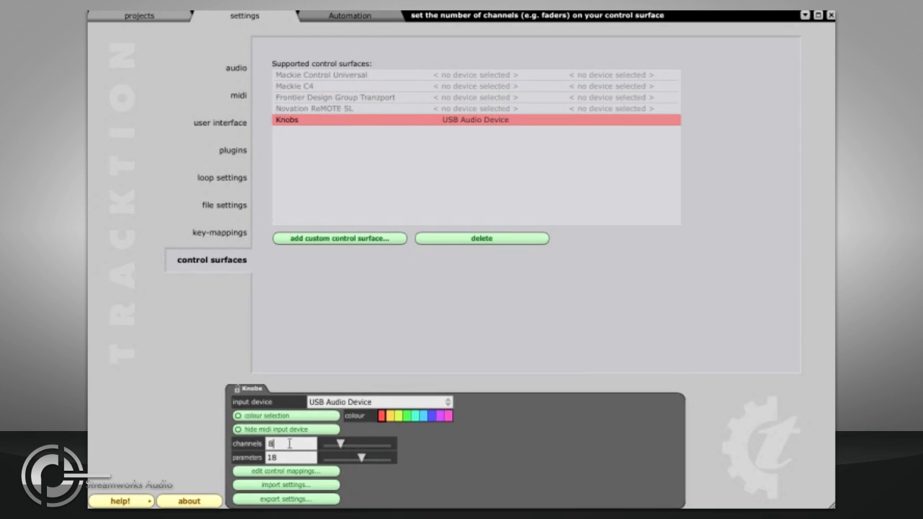
left_click(288, 472)
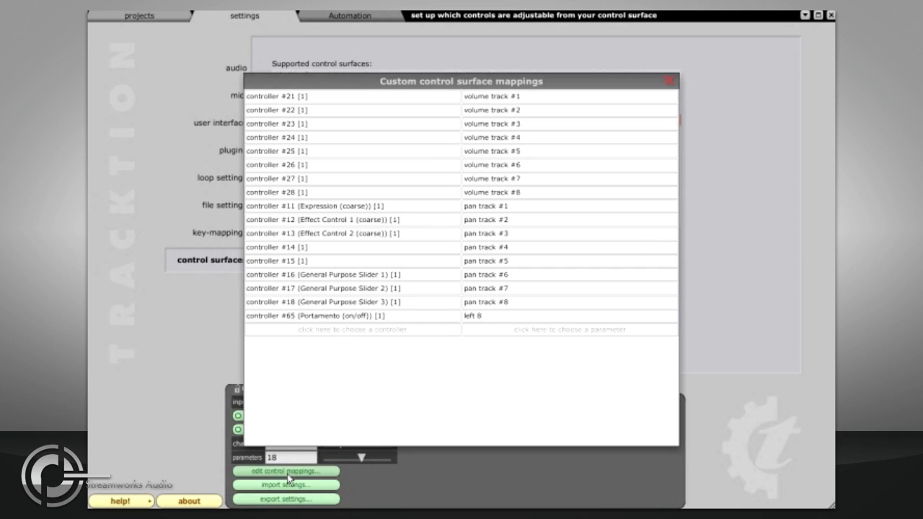
left_click(468, 331)
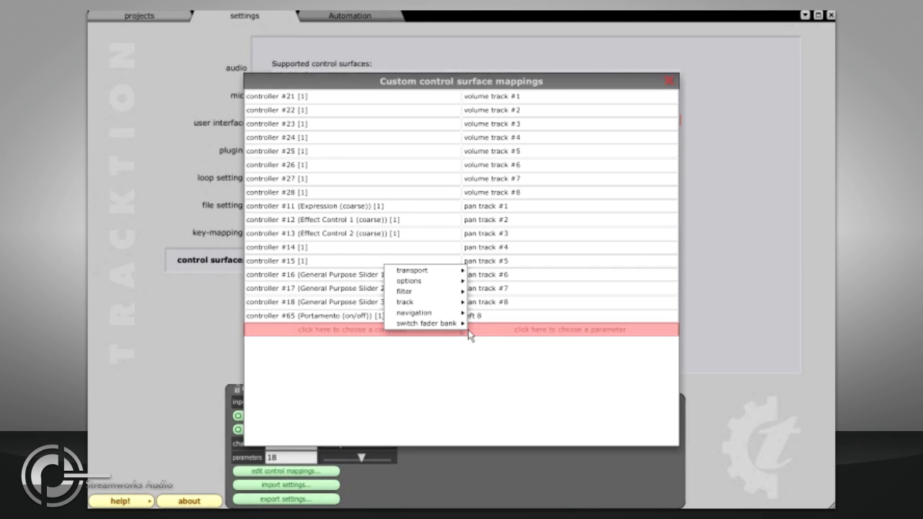
mouse_move(465, 324)
left_click(503, 312)
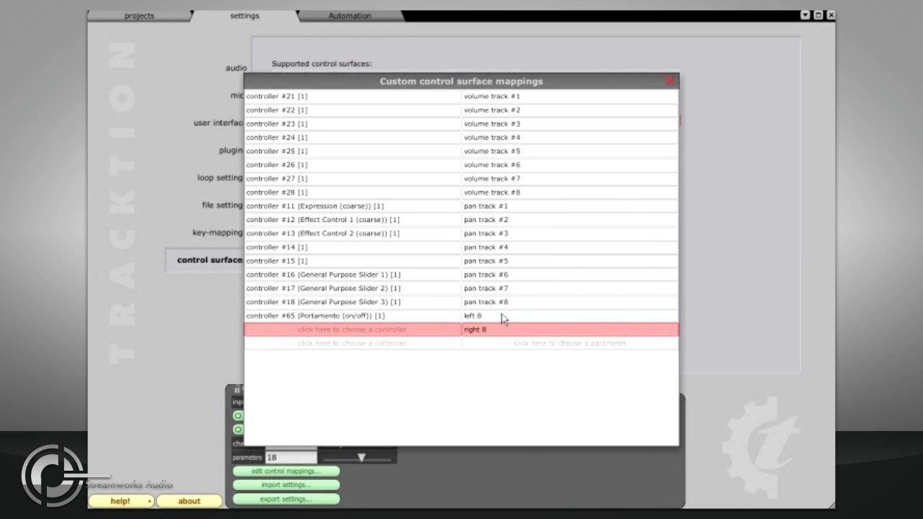
left_click(415, 333)
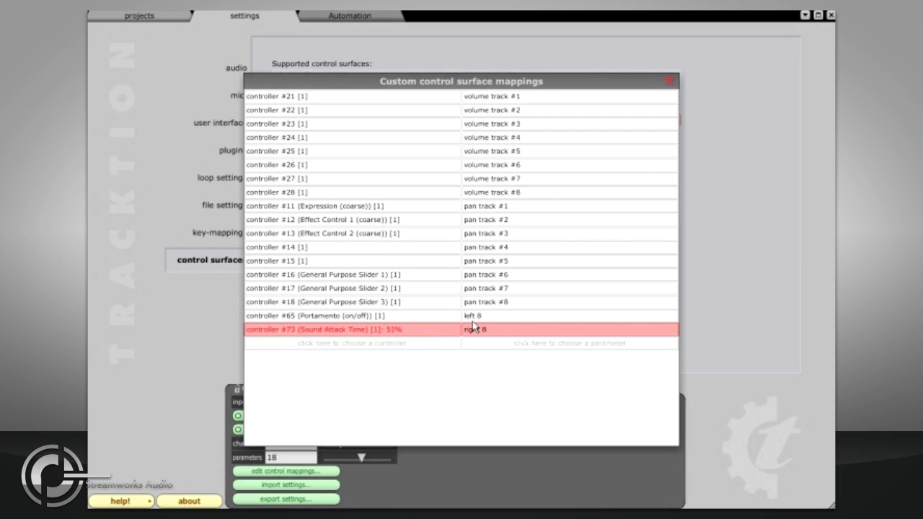
left_click(669, 80)
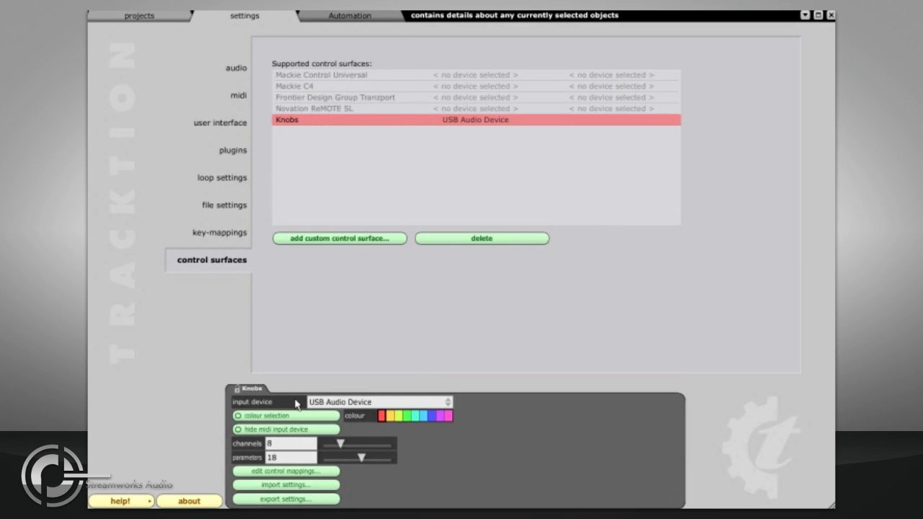
- Enable colour selection for the Knobs surface with the yellow-orange highlight colour and show the tracks in the Automation edit
left_click(276, 417)
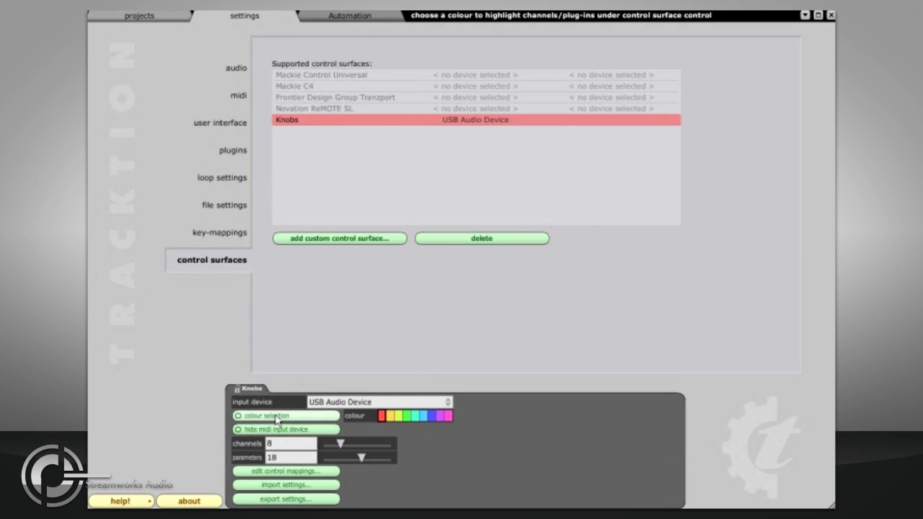
left_click(389, 416)
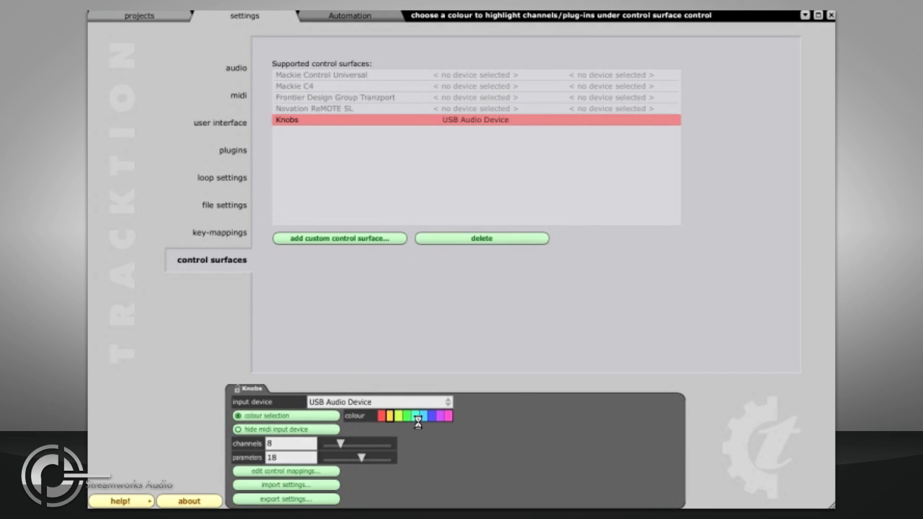
key("ctrl+Tab")
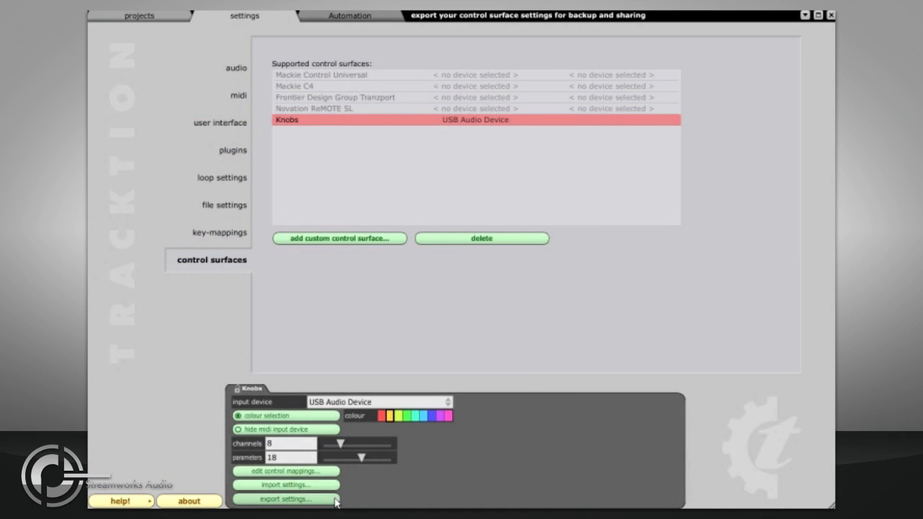
- View the export and import file dialogs for the Knobs control surface settings, cancelling each without choosing a file
left_click(332, 500)
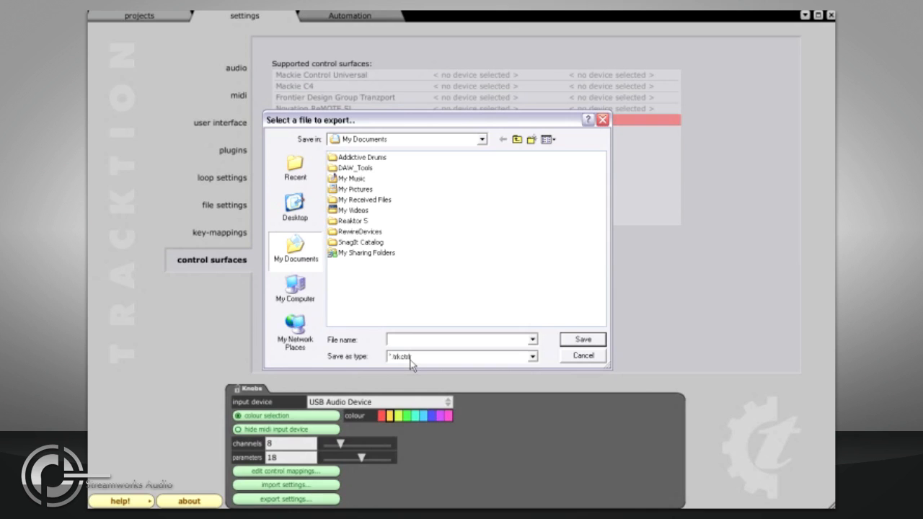
left_click(571, 360)
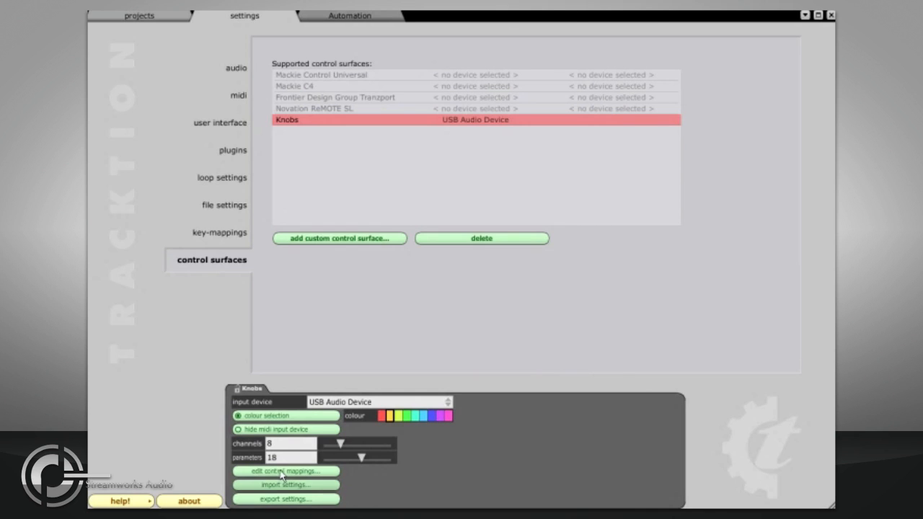
left_click(276, 487)
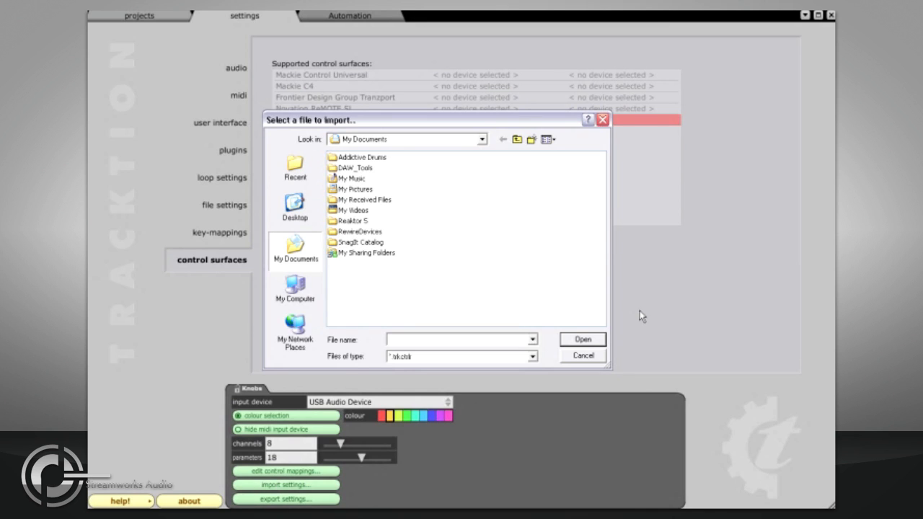
left_click(581, 356)
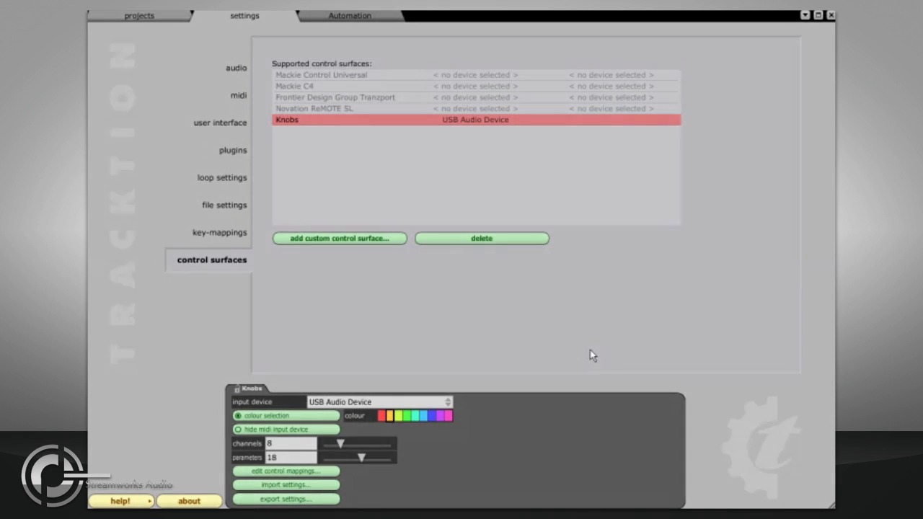